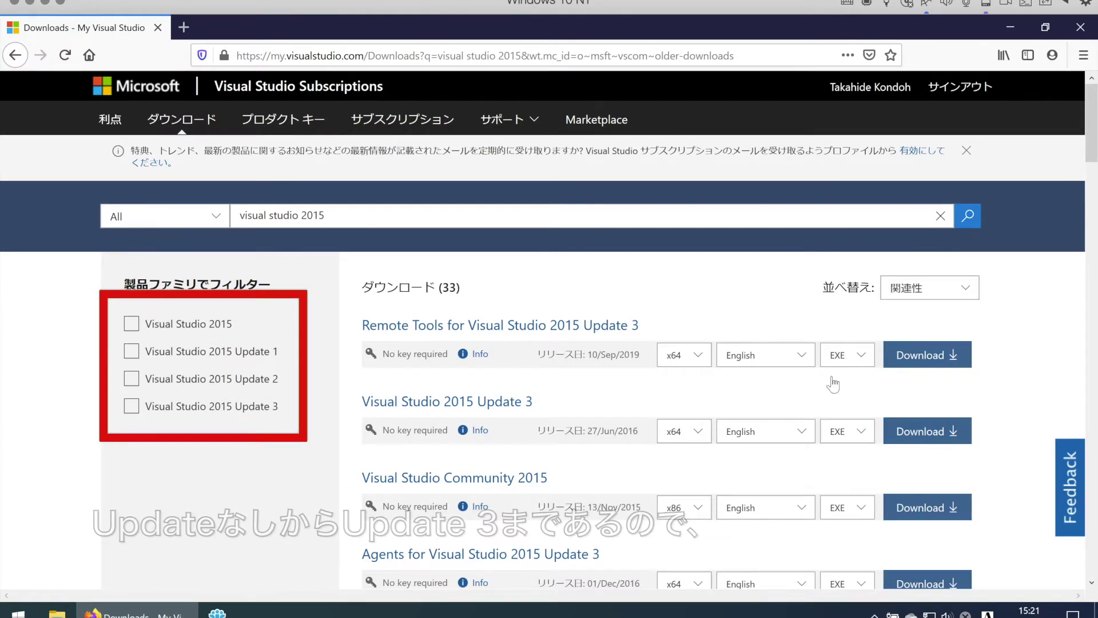
# Filter the downloads by Visual Studio 2015 Update 3 and save the Japanese x64 EXE of Visual Studio Community 2015 with Update 3.
pyautogui.click(135, 406)
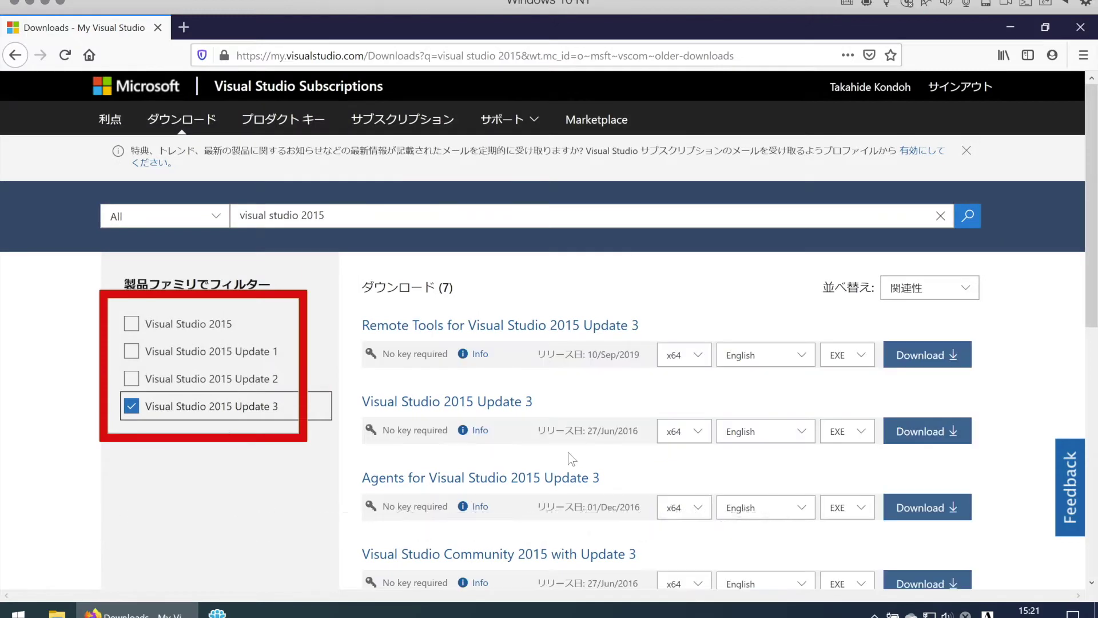
pyautogui.scroll(-2, 568, 452)
pyautogui.scroll(-2, 569, 454)
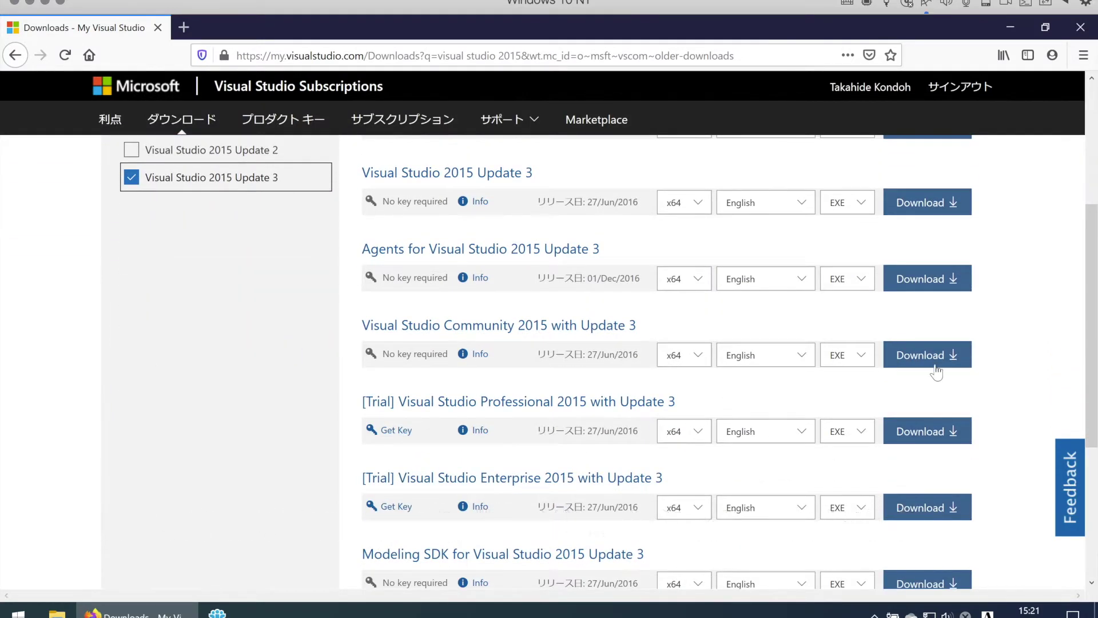
pyautogui.click(796, 357)
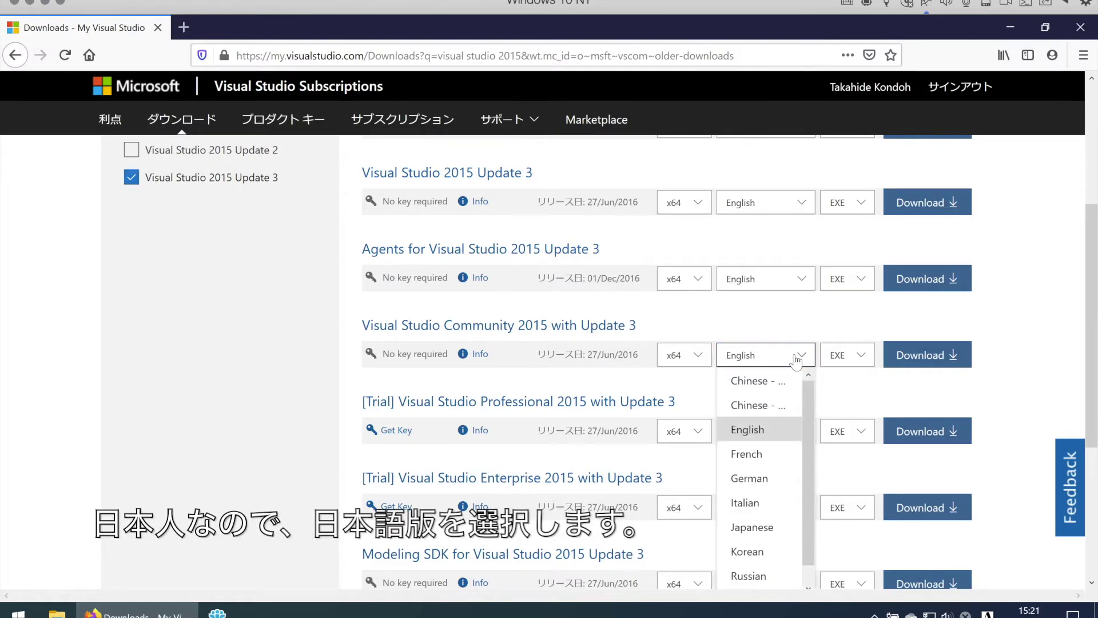
pyautogui.click(751, 526)
pyautogui.click(938, 365)
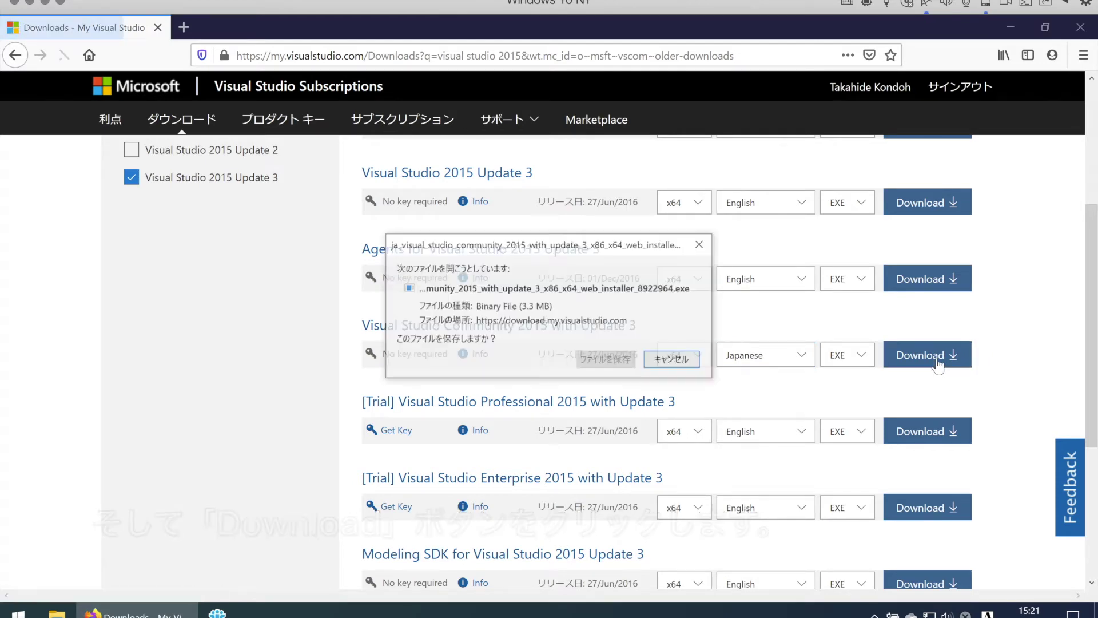
pyautogui.click(618, 367)
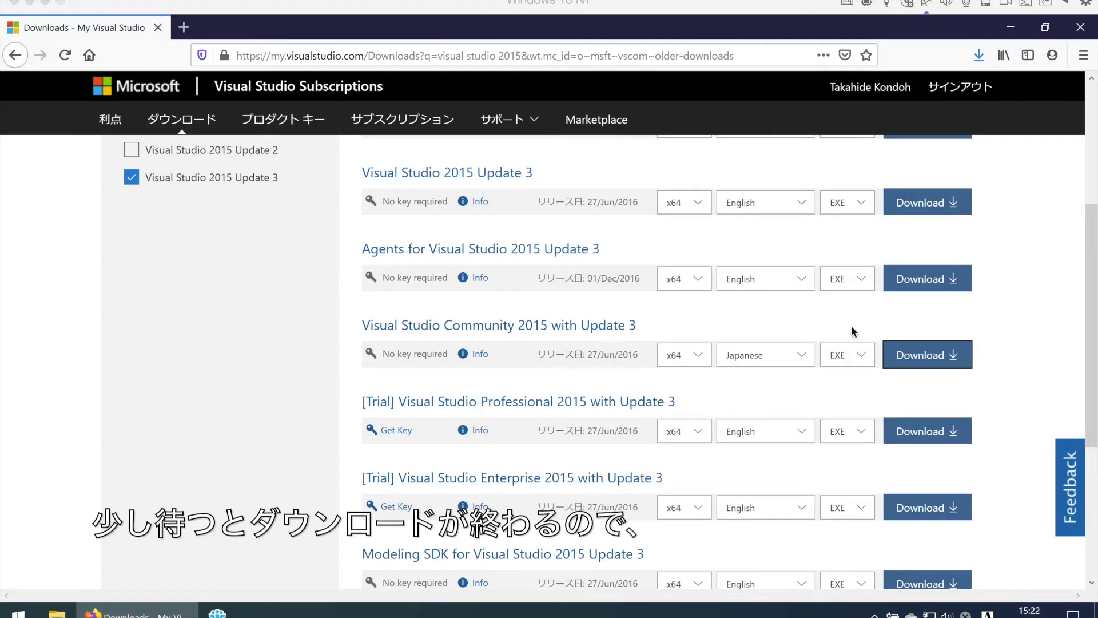
# Run the downloaded Visual Studio Community 2015 installer and proceed with the custom (カスタム) installation type.
pyautogui.click(978, 58)
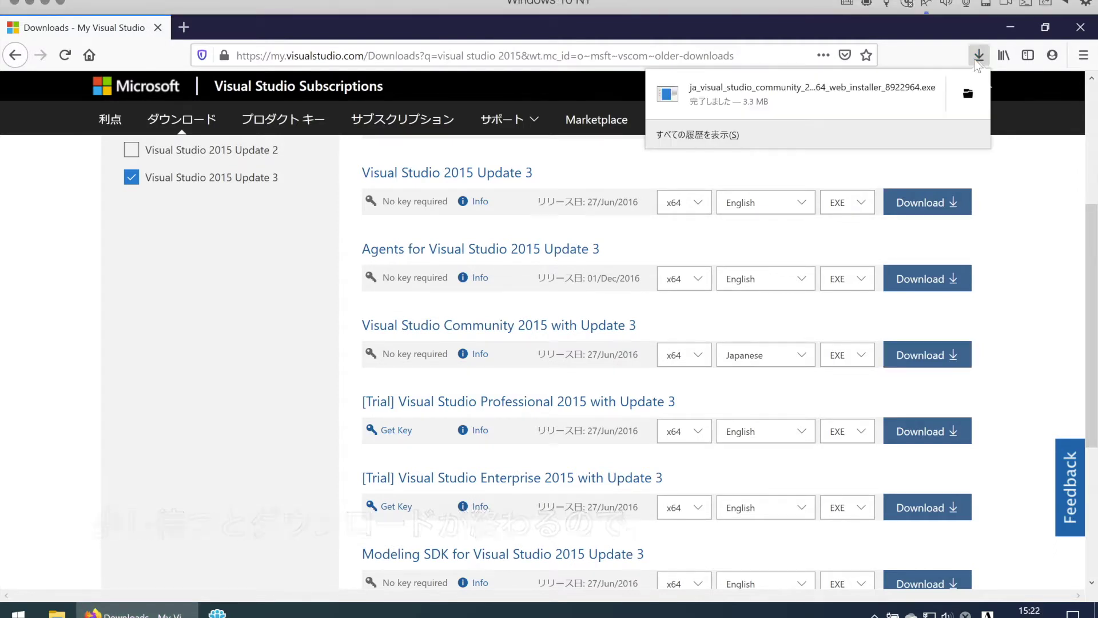
pyautogui.click(711, 97)
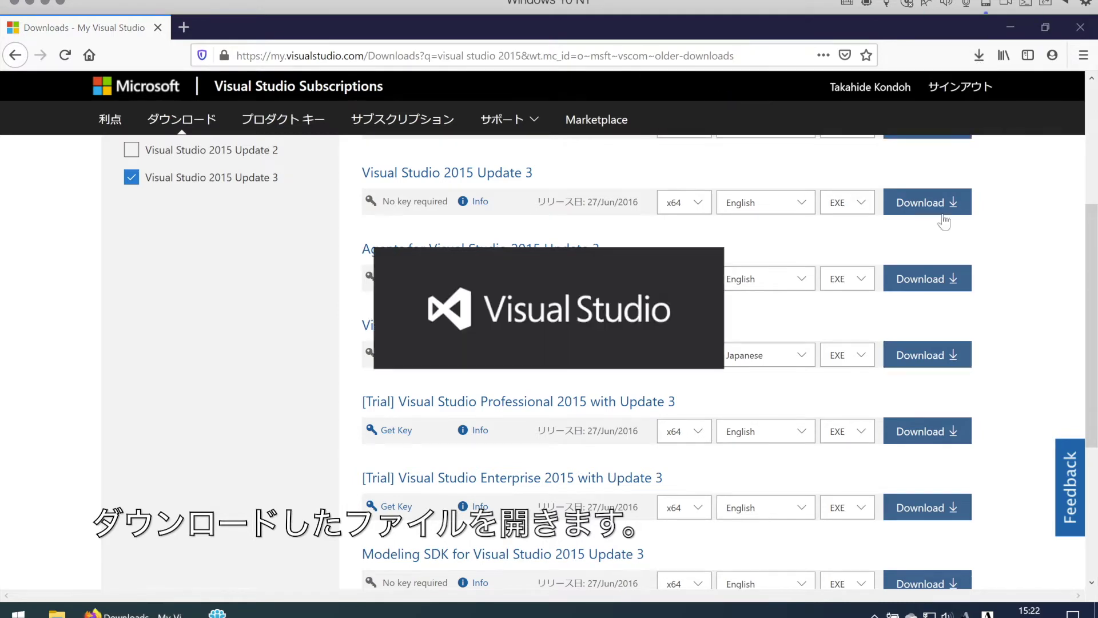
pyautogui.click(1071, 26)
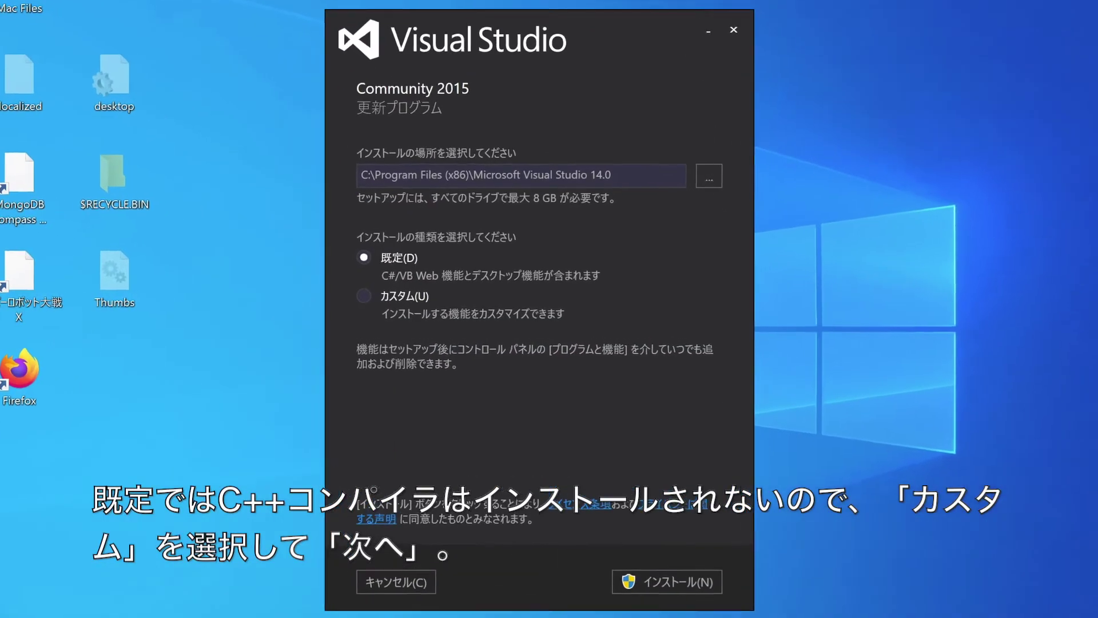
pyautogui.click(397, 296)
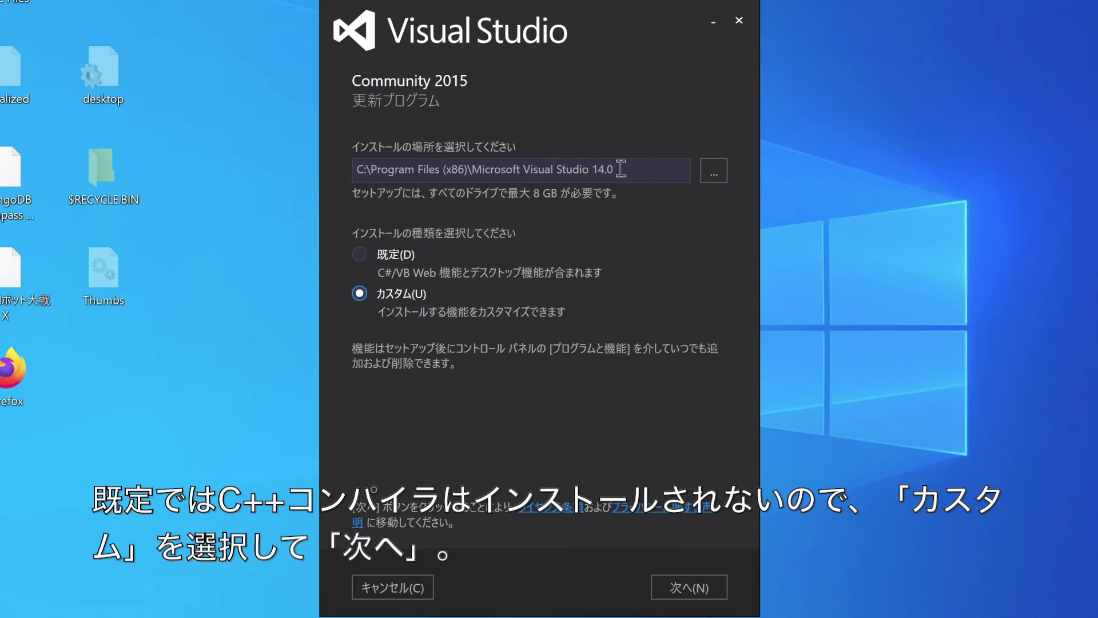
pyautogui.click(679, 586)
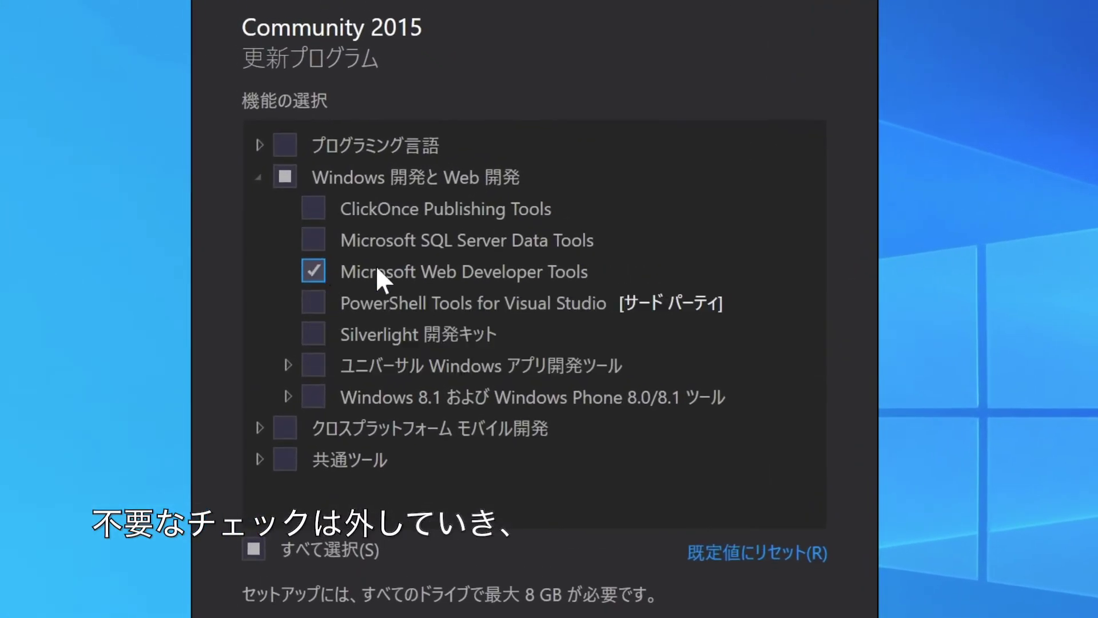
# Deselect Microsoft Web Developer Tools and include the Visual C++ 2015 common tools (Visual C++ 2015 用の共通ツール) under programming languages.
pyautogui.click(376, 266)
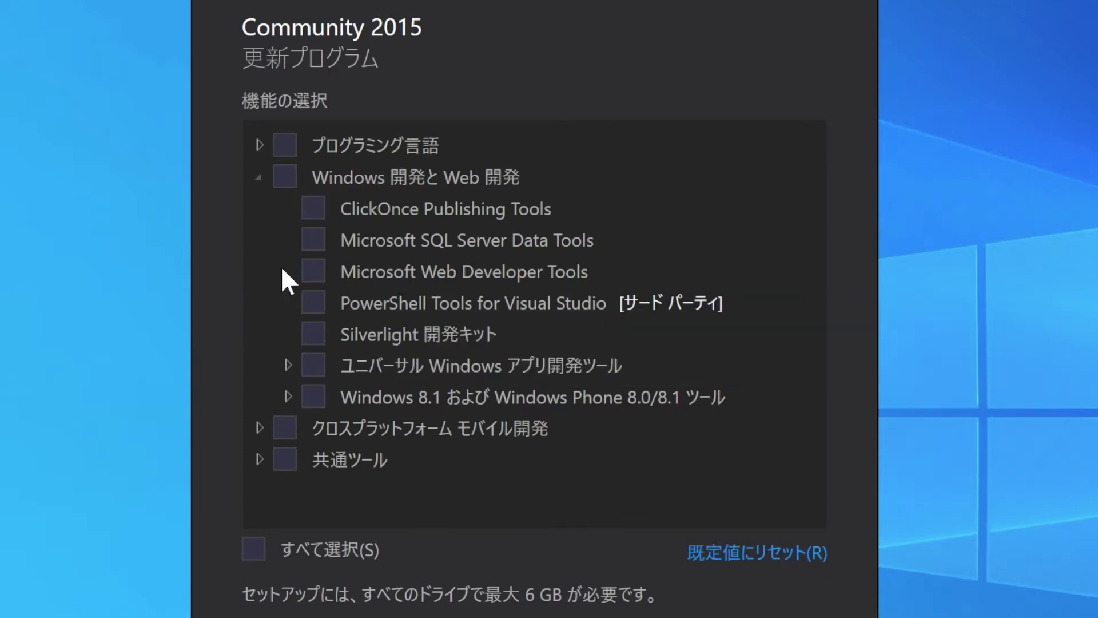
pyautogui.moveTo(318, 239)
pyautogui.click(260, 144)
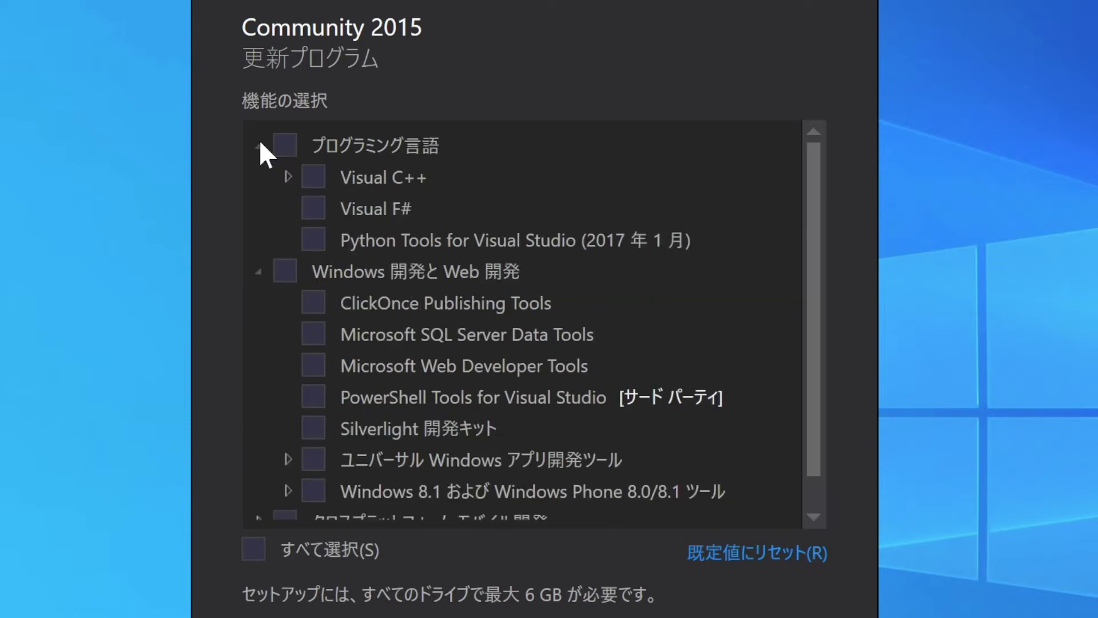
pyautogui.click(286, 170)
pyautogui.moveTo(575, 213)
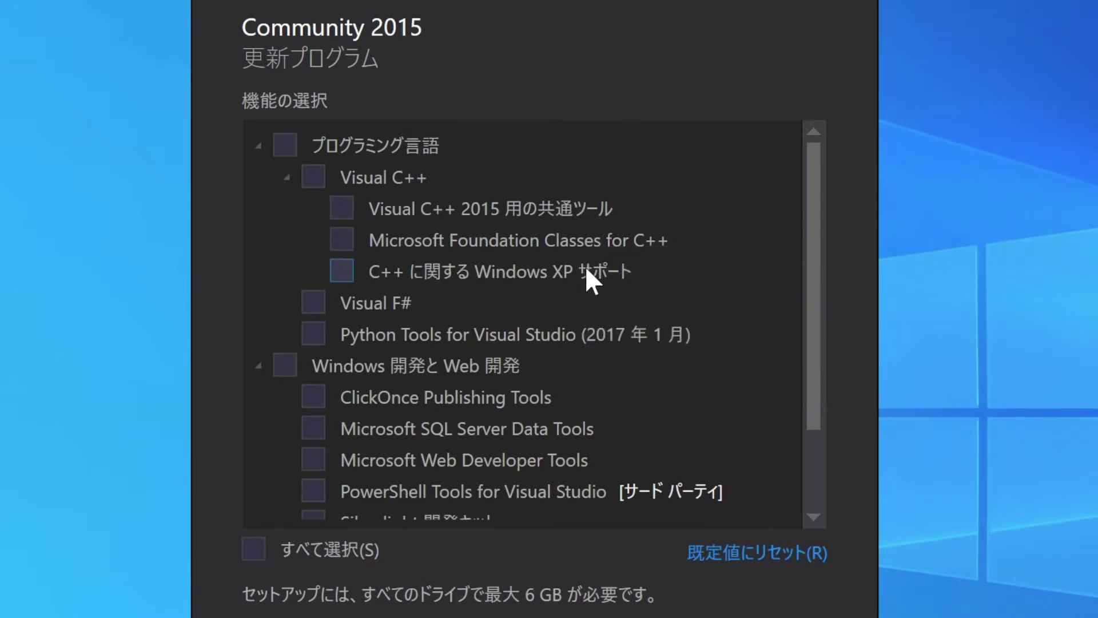
pyautogui.moveTo(585, 272)
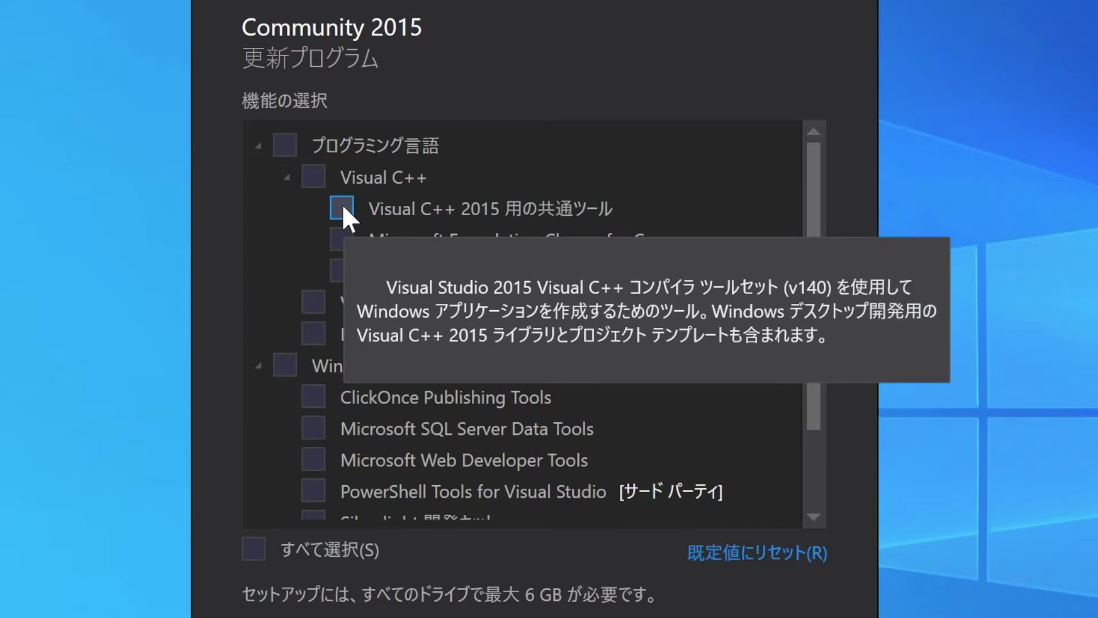
pyautogui.click(345, 208)
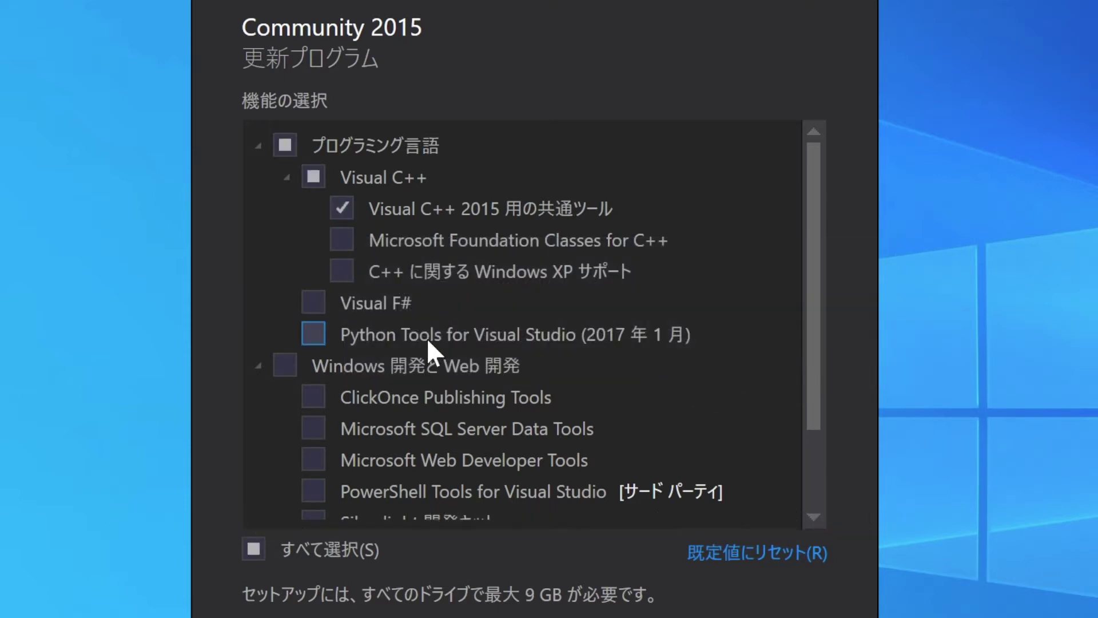
# Include Tools (1.4.1) and Windows 10 SDK (10.0.14393) from the Universal Windows app development tools in the installation.
pyautogui.scroll(-2, 428, 340)
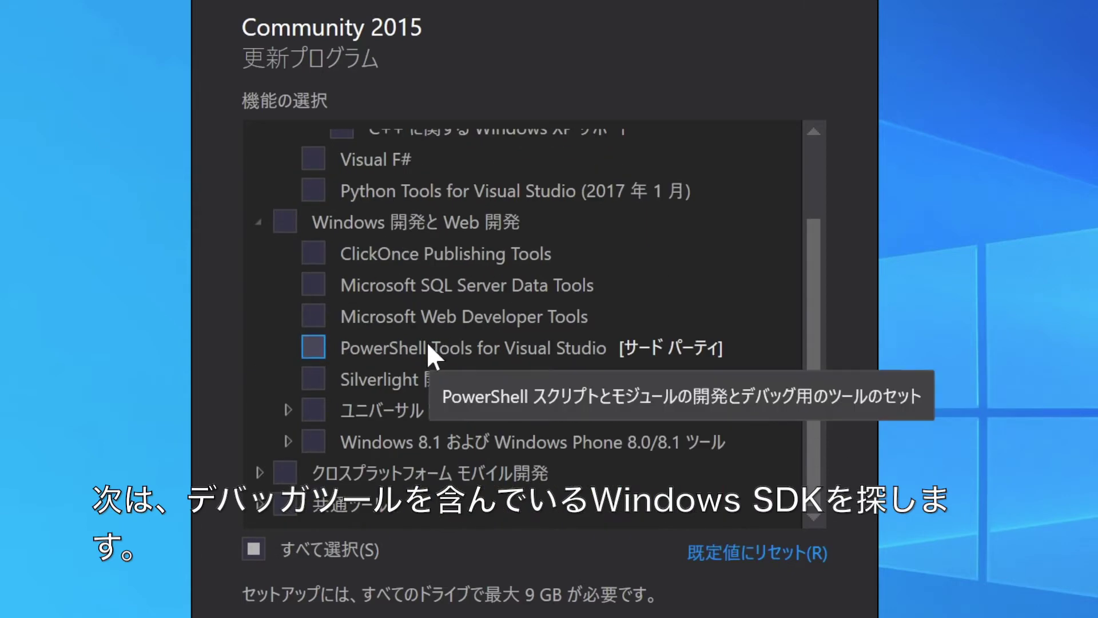
pyautogui.scroll(2, 427, 342)
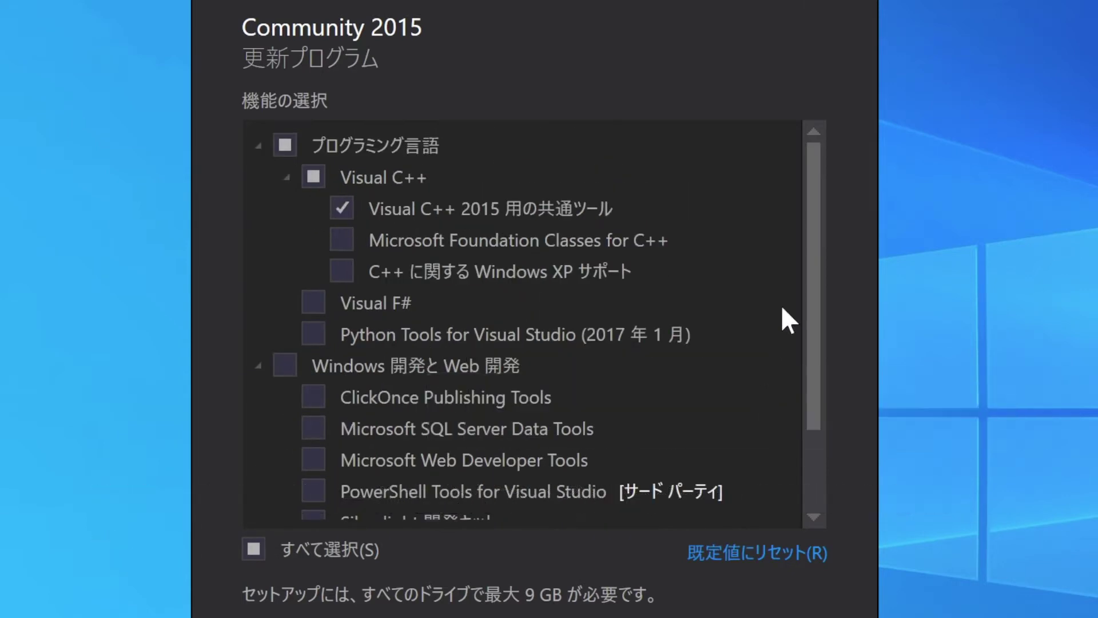
pyautogui.moveTo(808, 257); pyautogui.dragTo(812, 370)
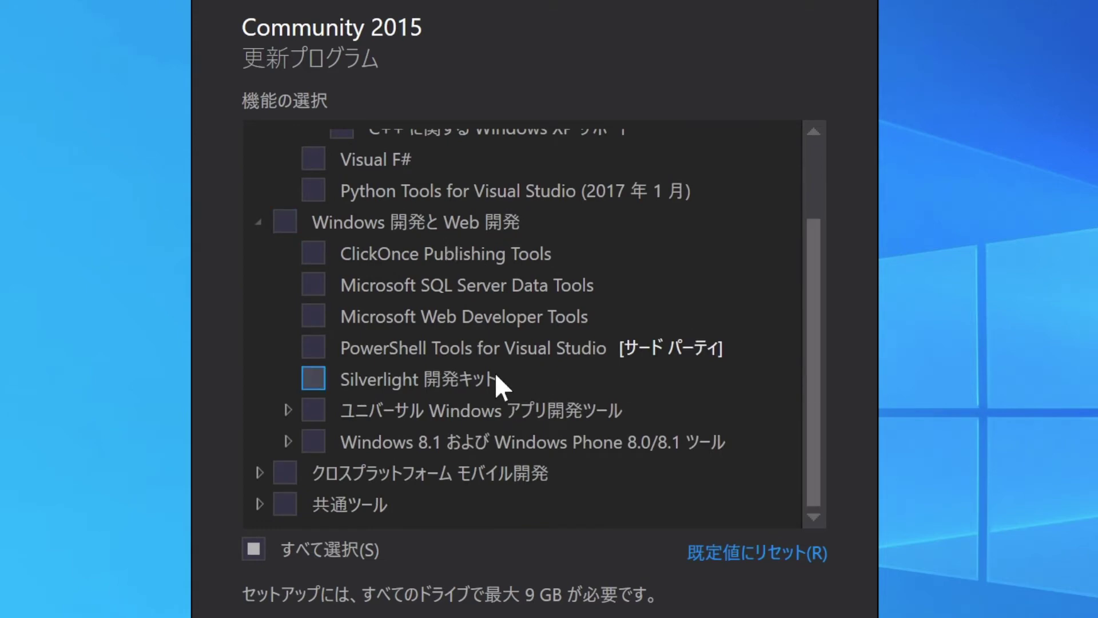
pyautogui.moveTo(496, 376)
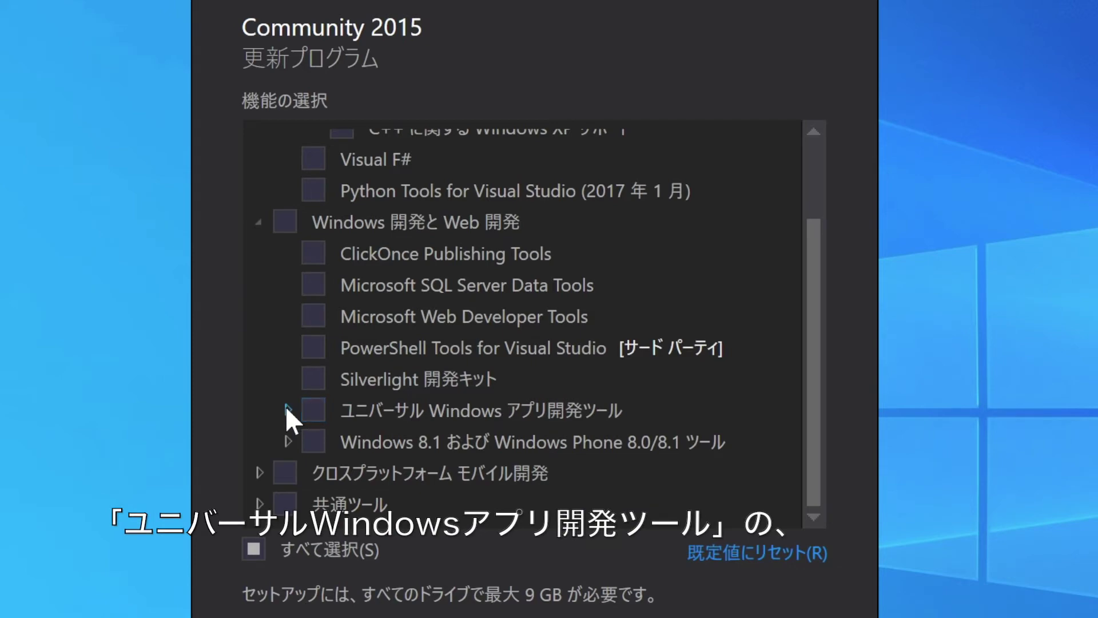
pyautogui.click(287, 409)
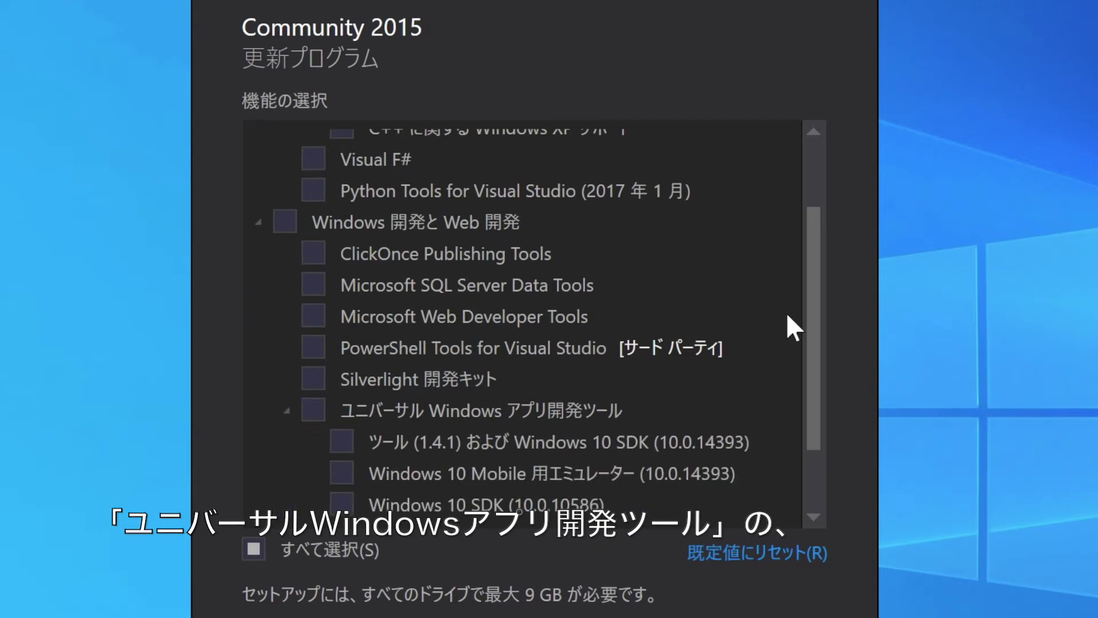
pyautogui.scroll(-2, 808, 306)
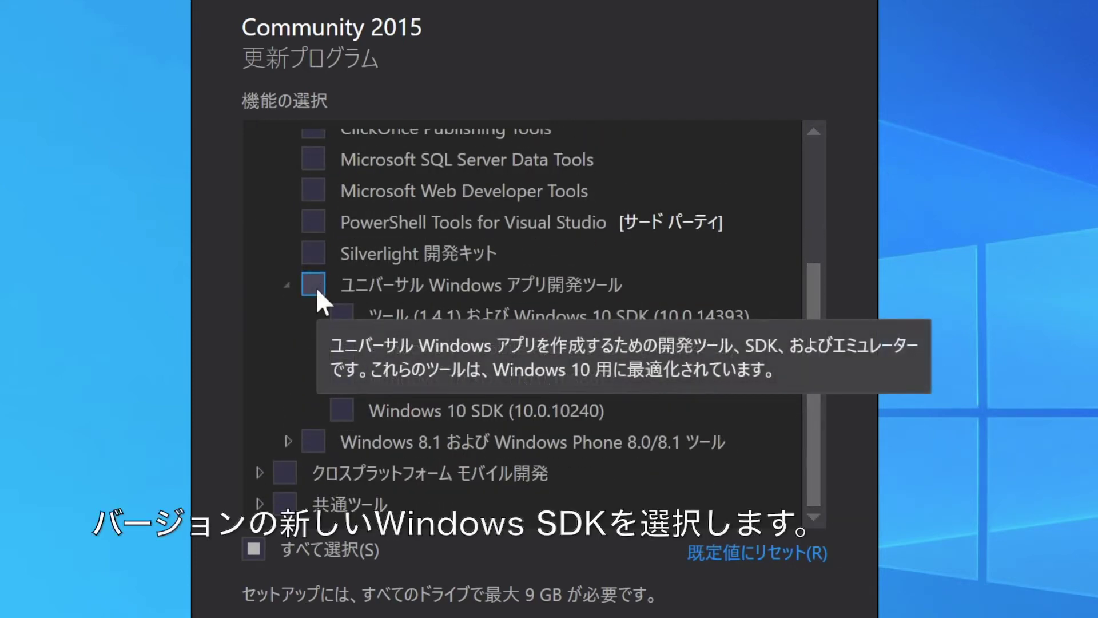
pyautogui.click(342, 315)
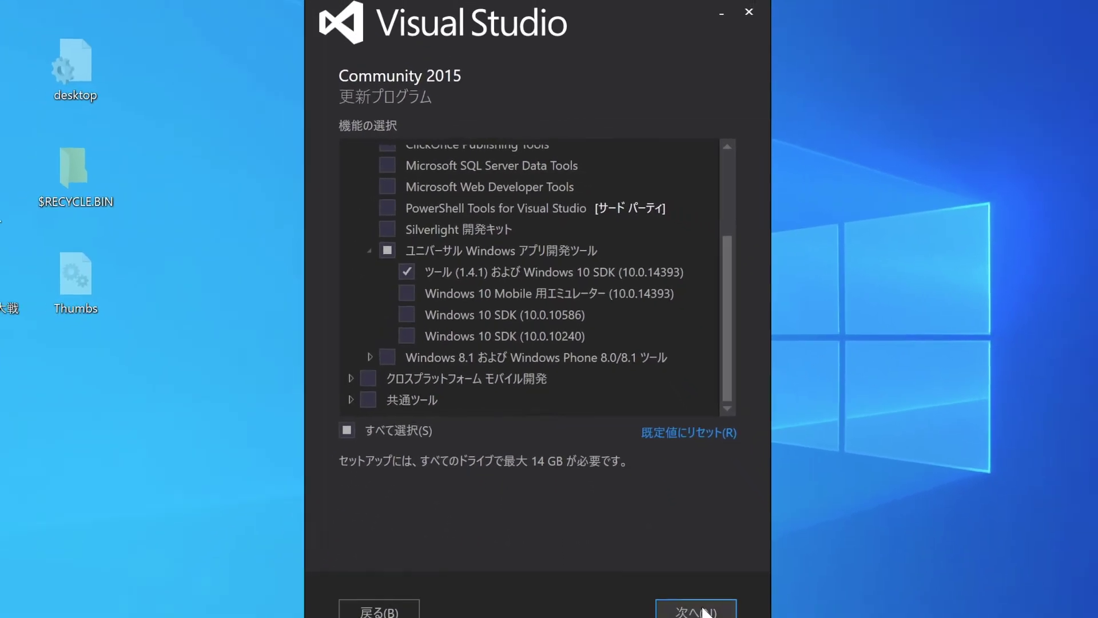
# Install Visual Studio Community 2015 with the selected features and allow vs_community.exe to make changes to the device.
pyautogui.click(693, 600)
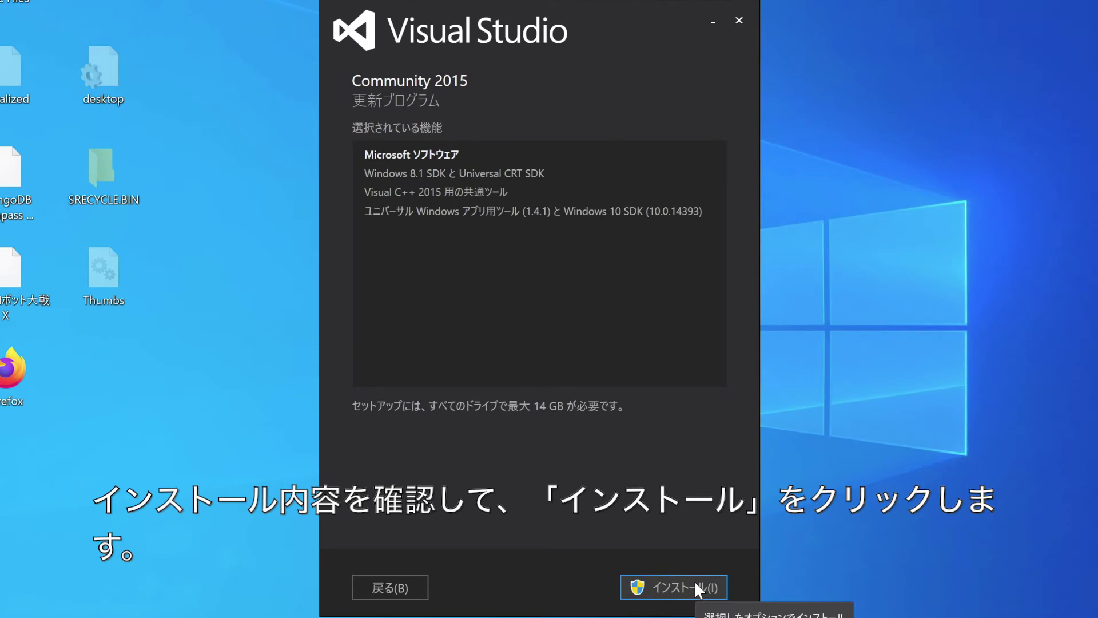
pyautogui.click(694, 579)
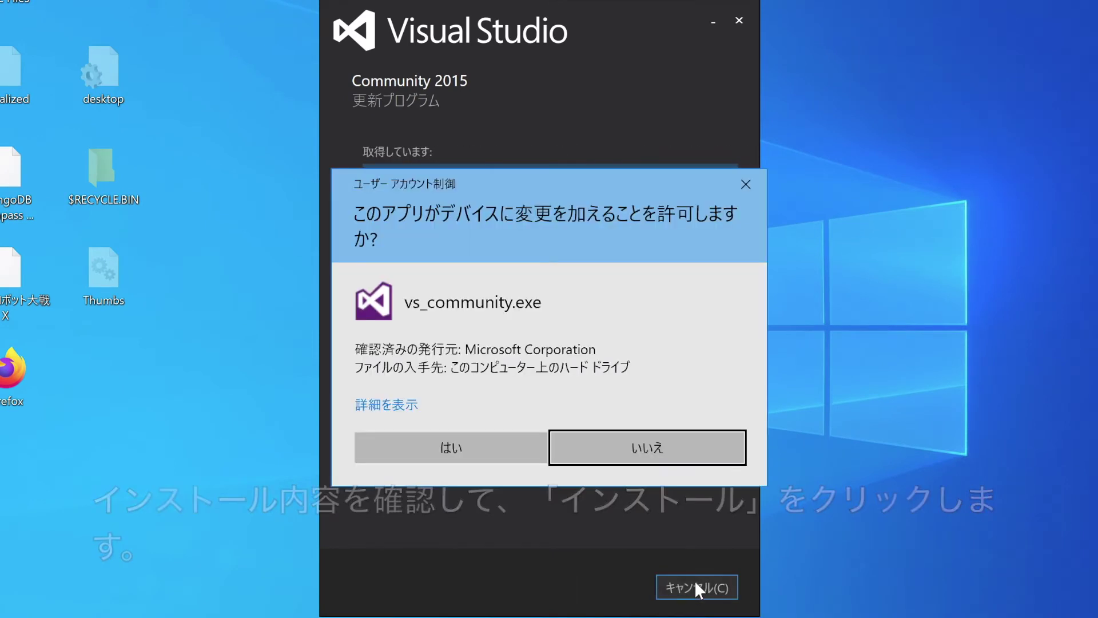
pyautogui.click(472, 447)
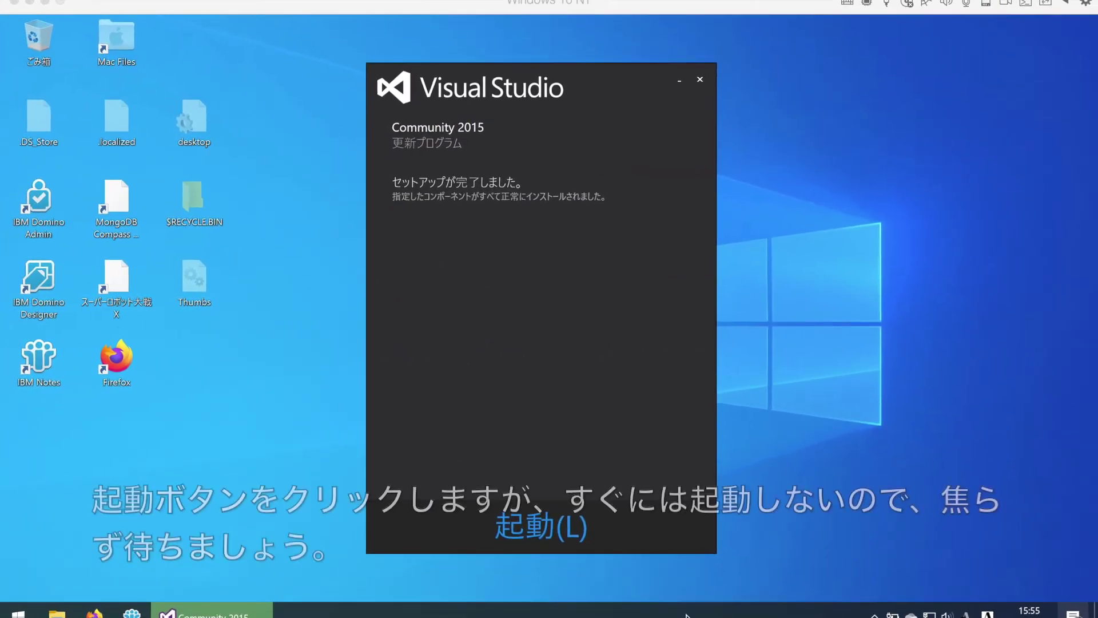
# Launch the newly installed Visual Studio and choose to sign in to the developer services.
pyautogui.click(539, 532)
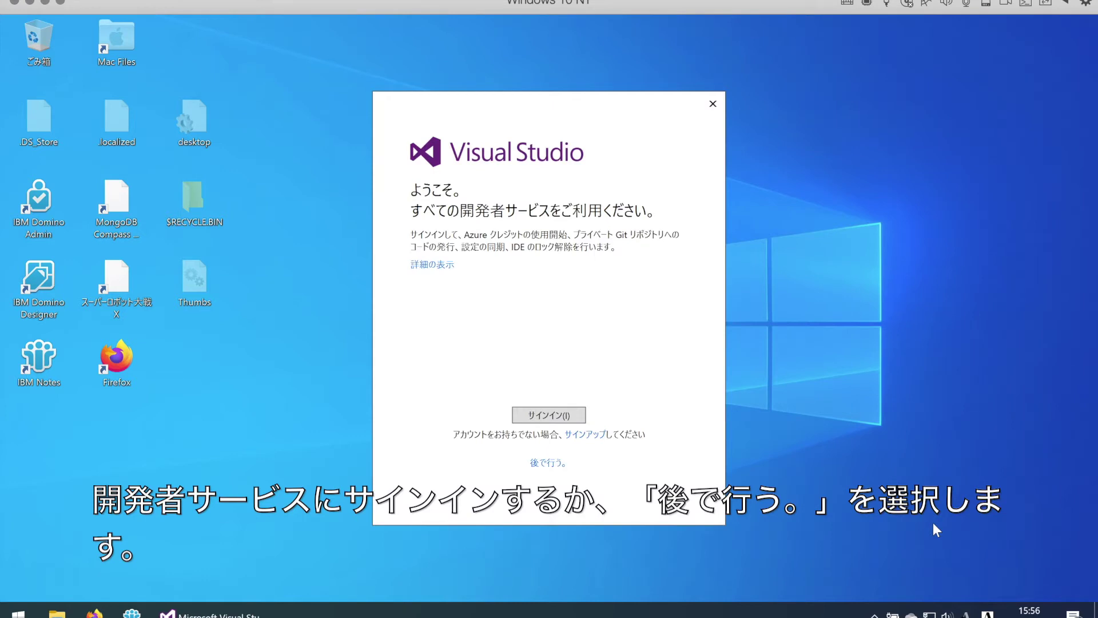
pyautogui.click(566, 417)
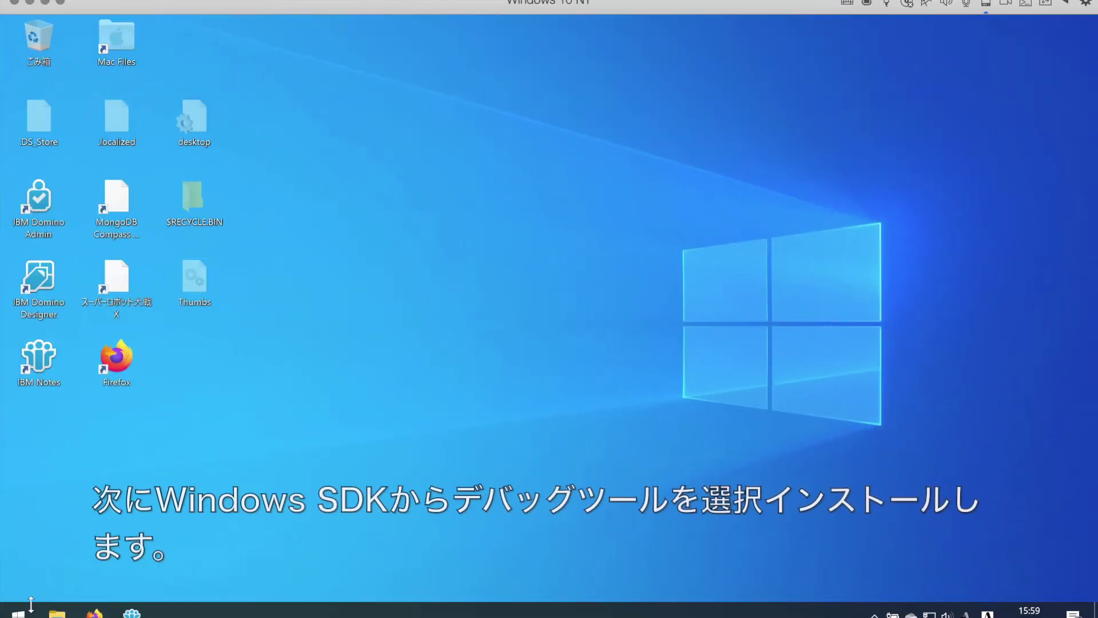
# Switch to Windows Settings and open the Apps & features (アプリと機能) page.
pyautogui.click(18, 612)
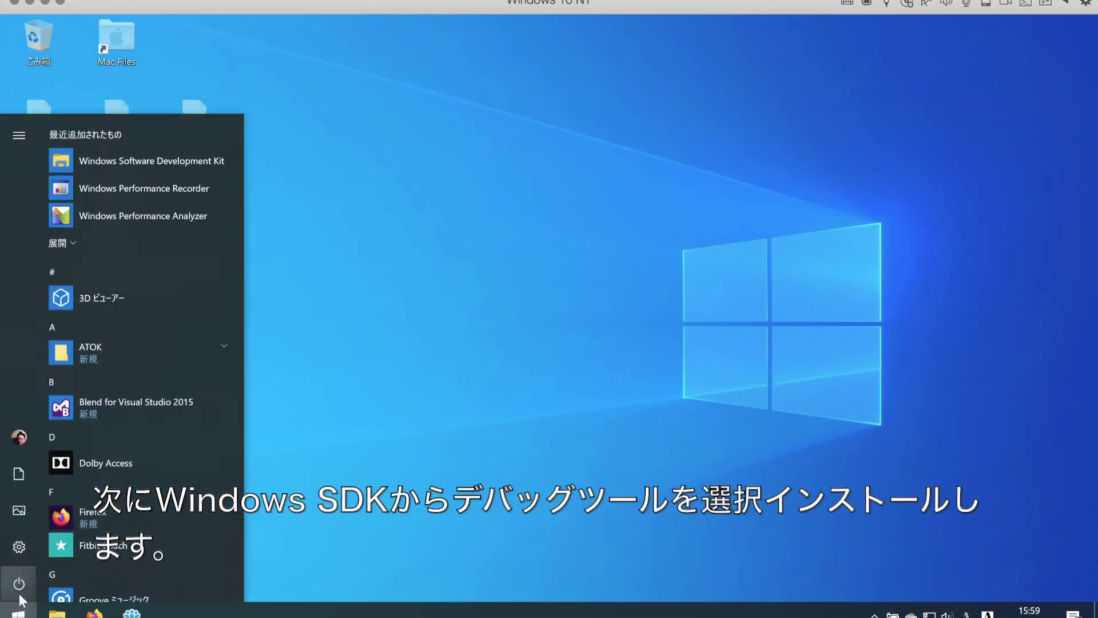
pyautogui.click(20, 546)
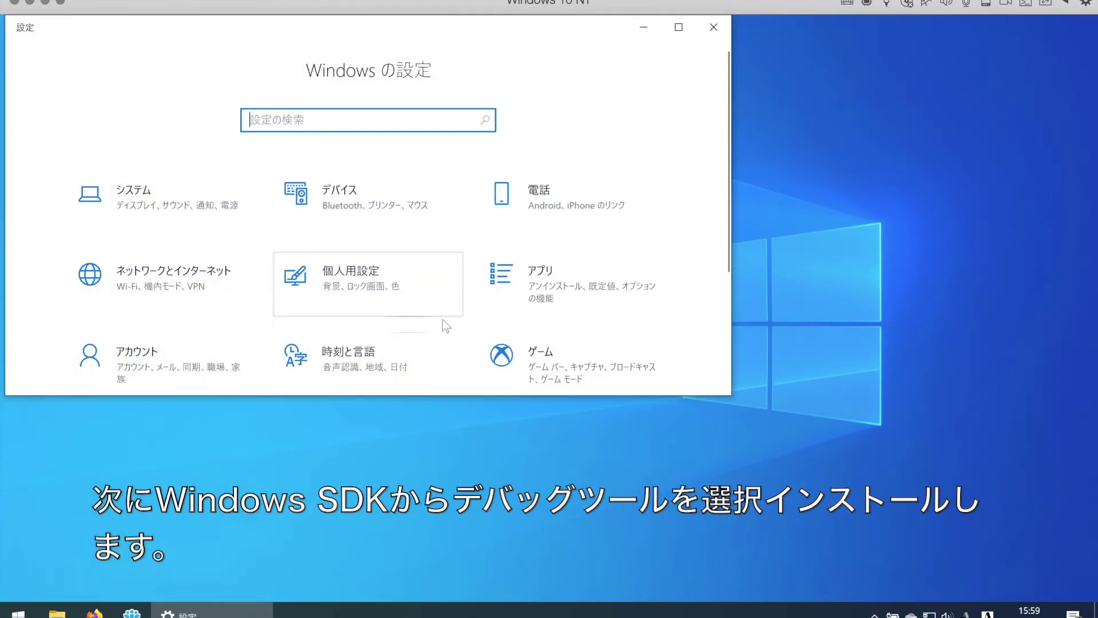
pyautogui.click(571, 287)
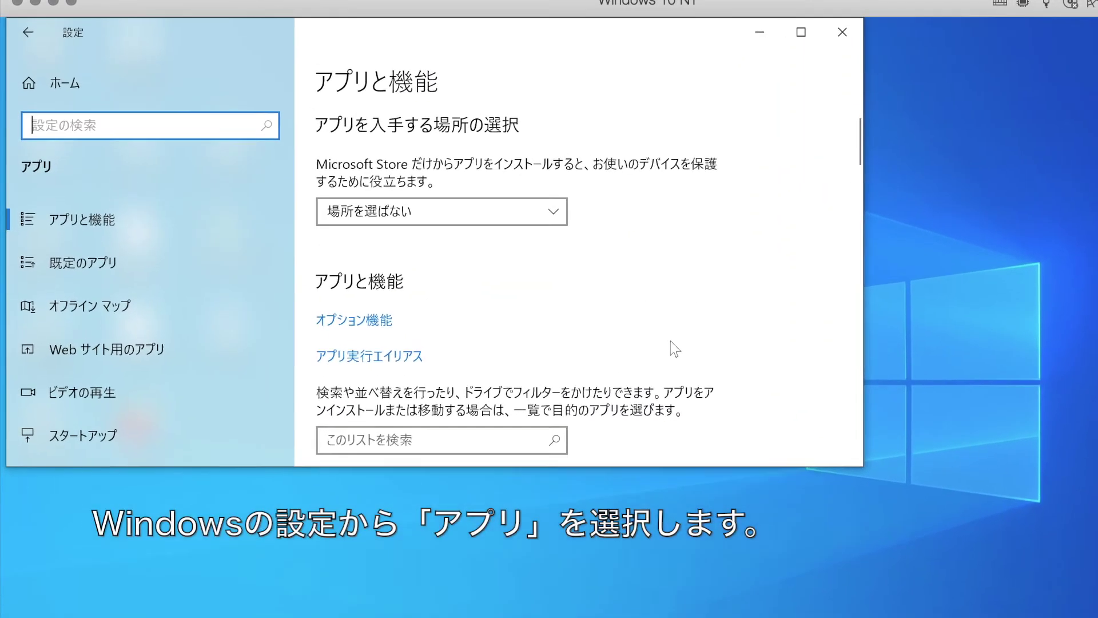
# Start changing the installed Windows Software Development Kit - Windows 10.0.14393.33 and allow its installer to make changes to the device.
pyautogui.scroll(-1, 591, 297)
pyautogui.scroll(-10, 775, 397)
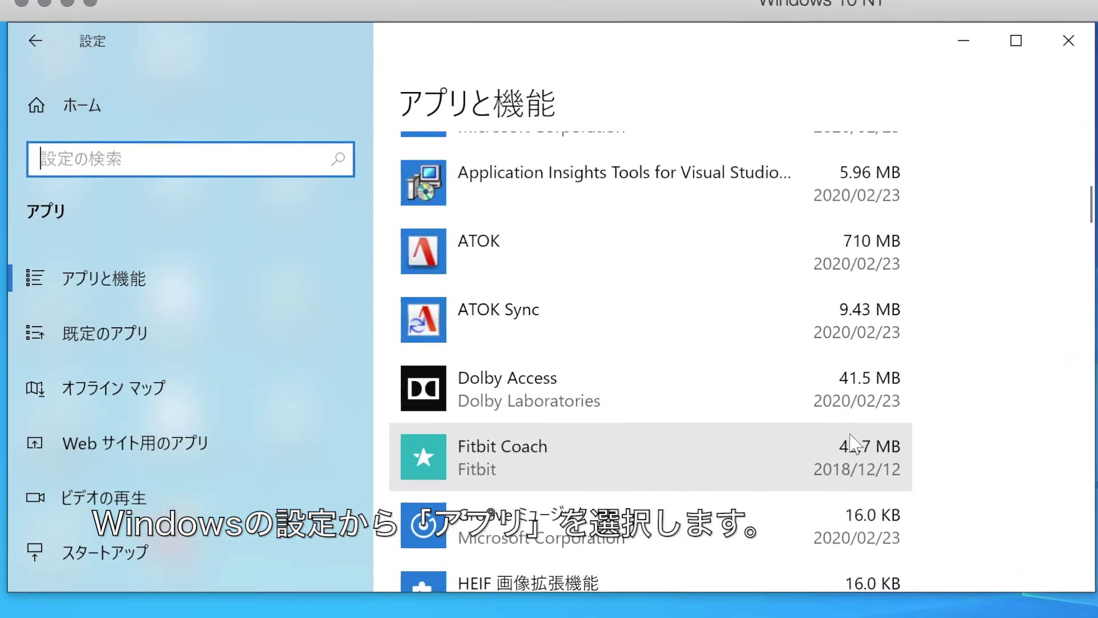
pyautogui.scroll(-20, 852, 443)
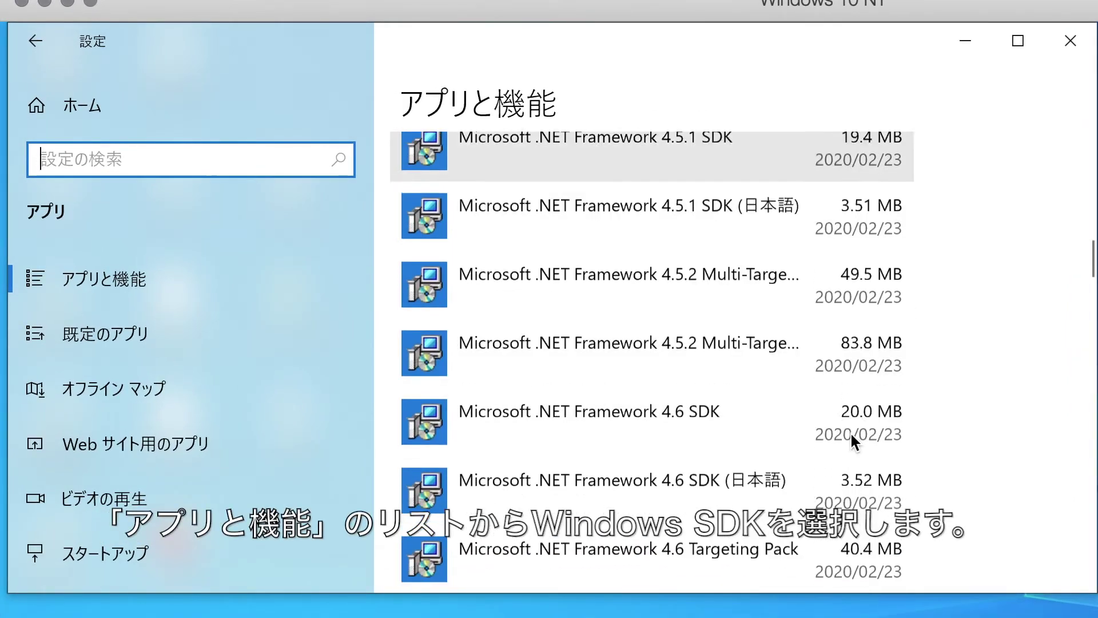
pyautogui.scroll(-10, 856, 443)
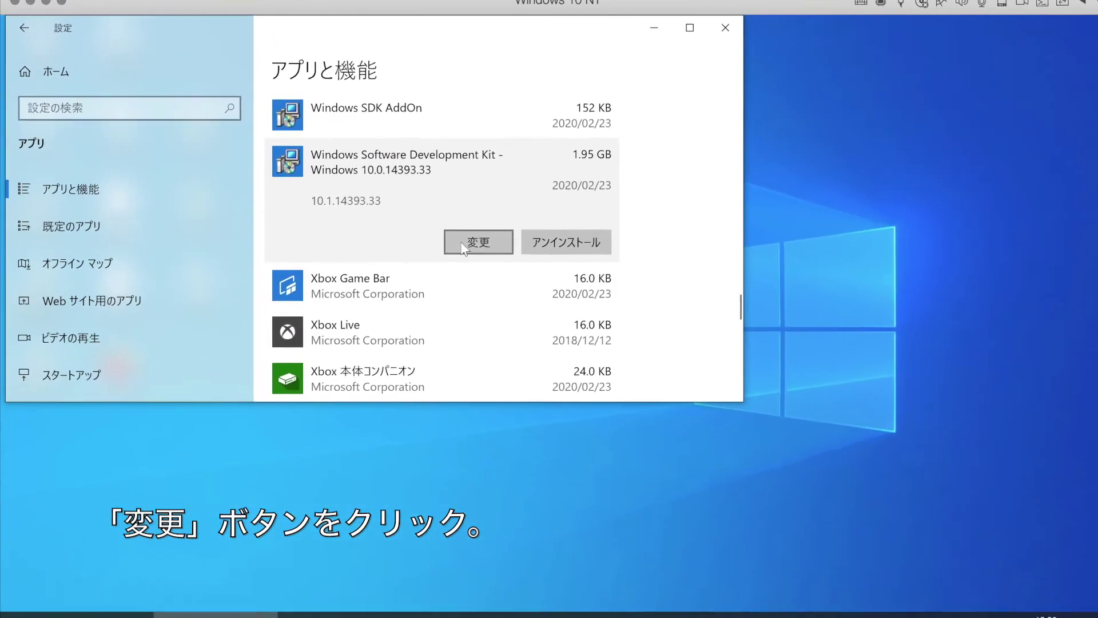
pyautogui.click(577, 290)
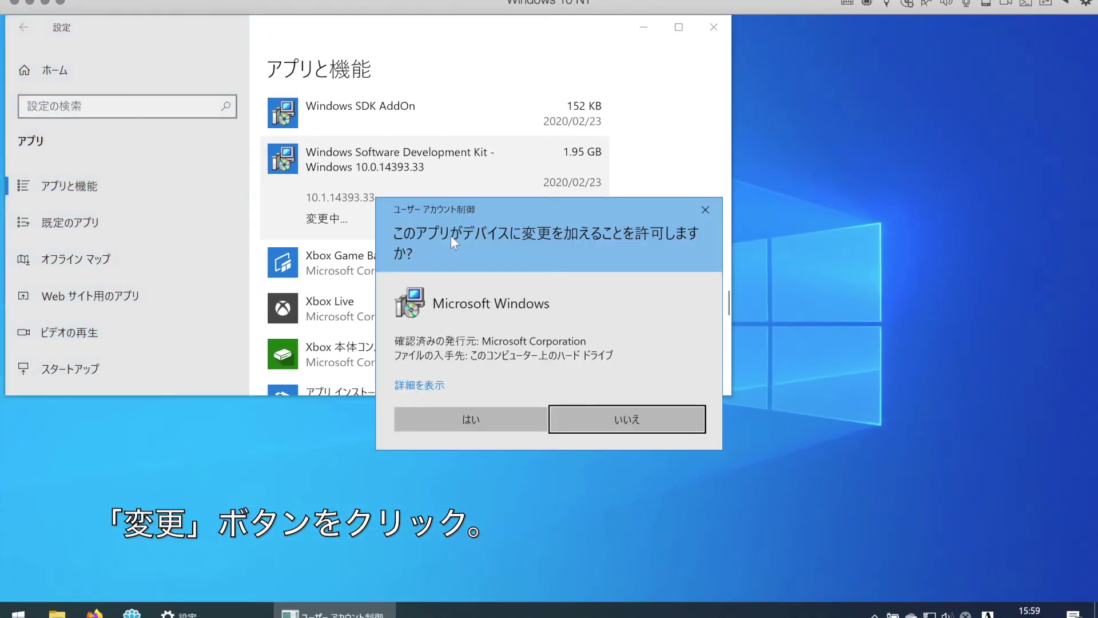
pyautogui.click(477, 418)
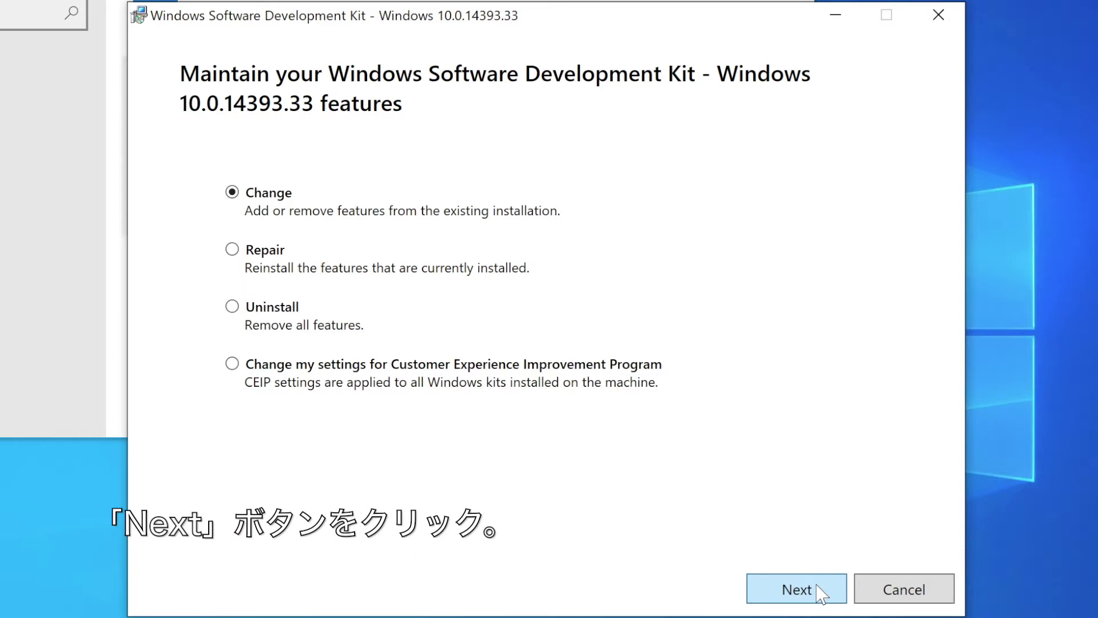
# Add the Debugging Tools for Windows feature to the installed SDK, then close its installer and the Settings window.
pyautogui.click(796, 589)
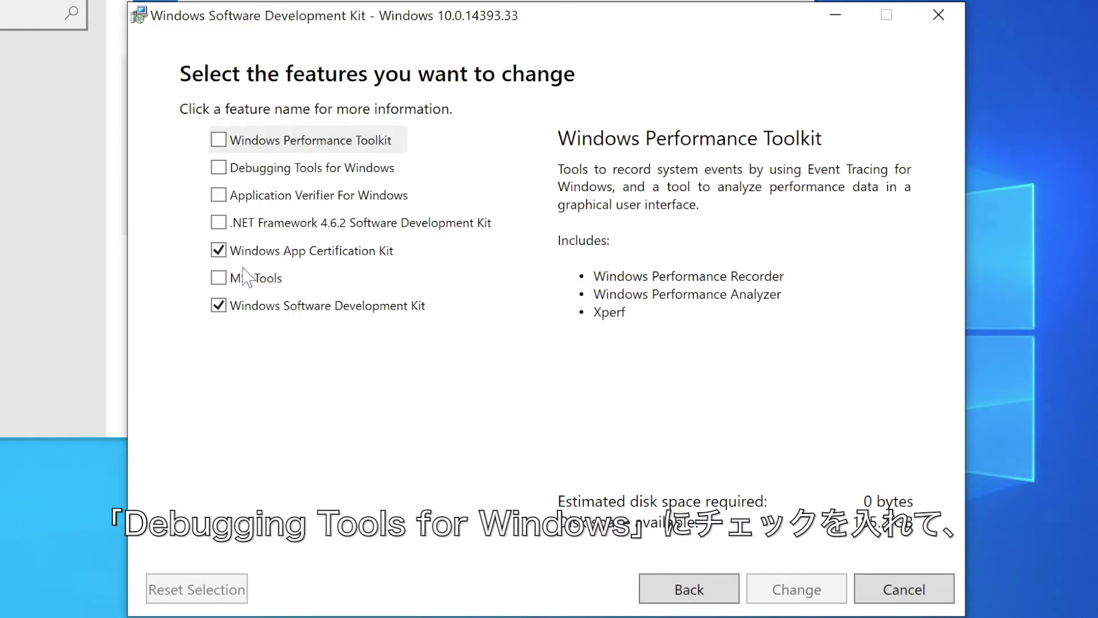
pyautogui.click(219, 168)
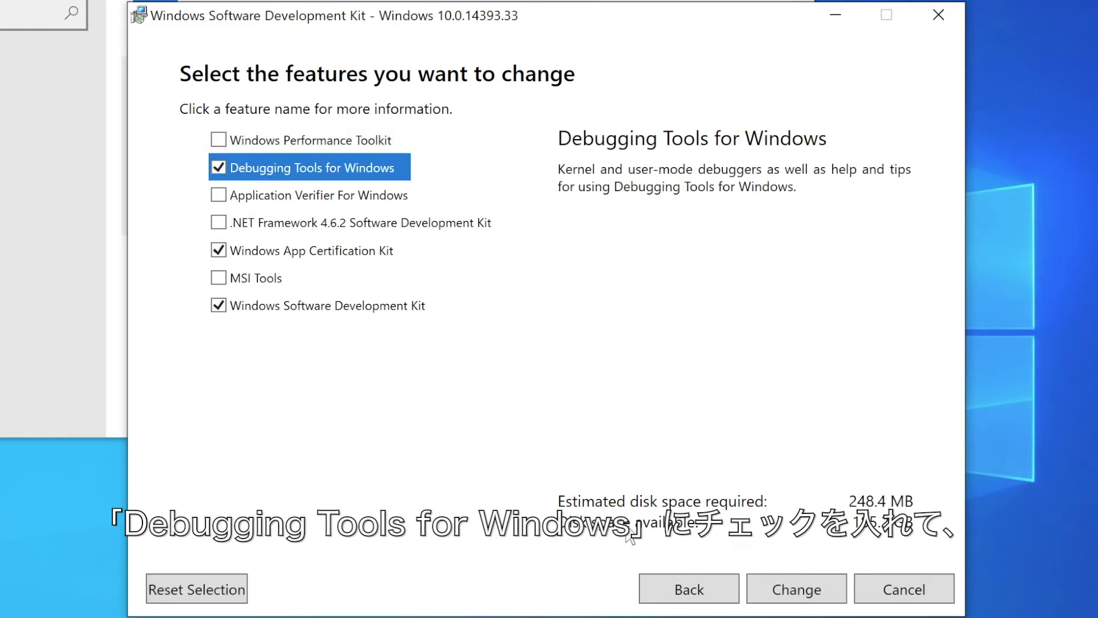
pyautogui.click(796, 589)
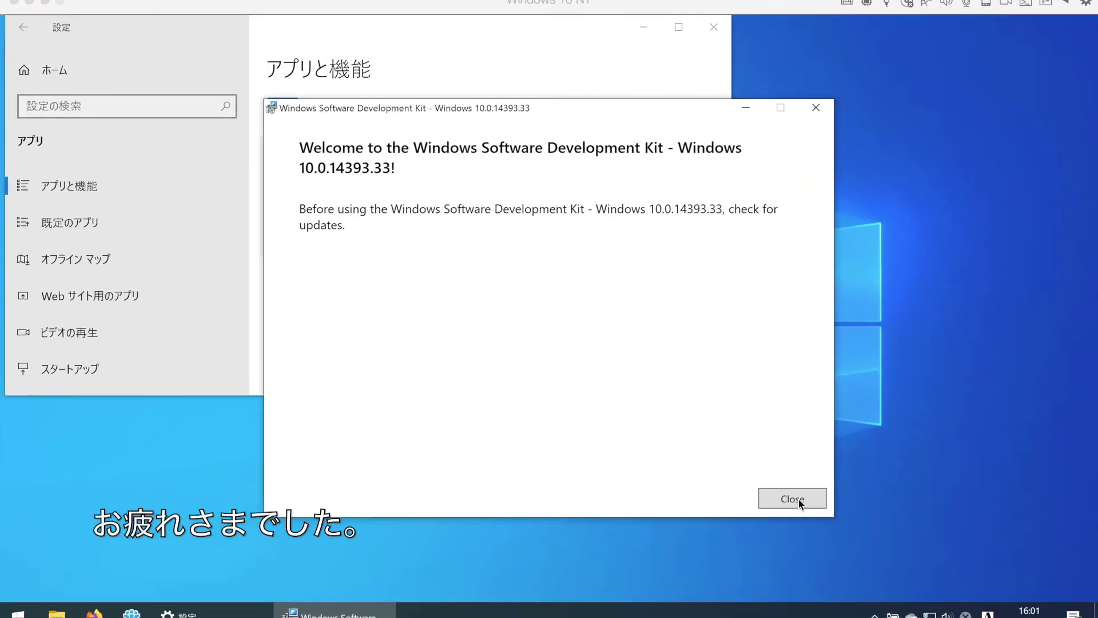
pyautogui.click(801, 505)
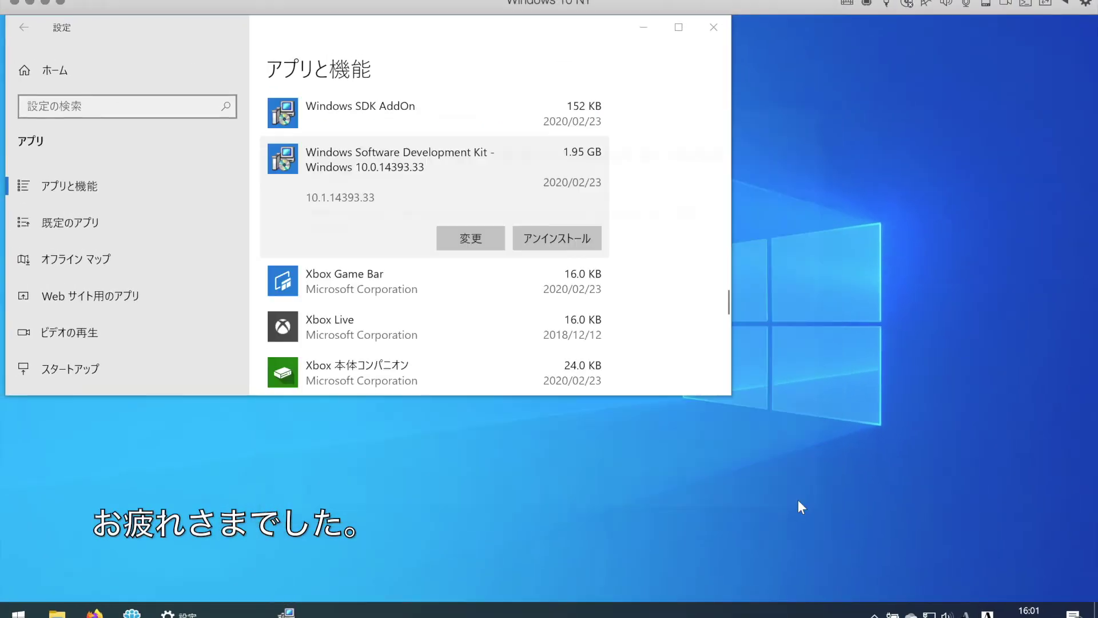
pyautogui.click(711, 26)
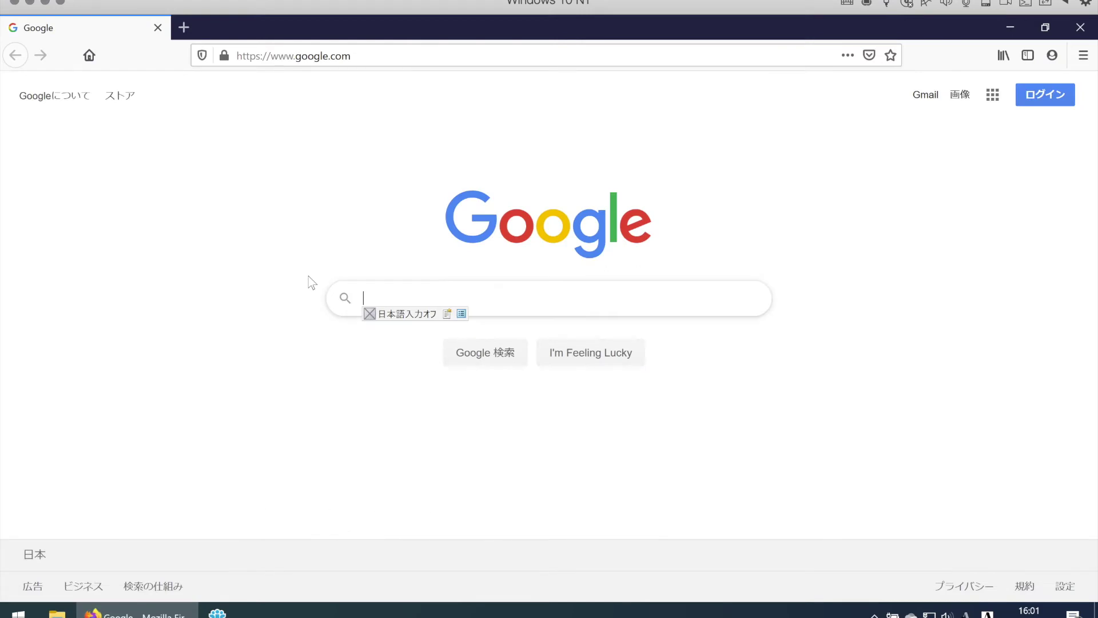
# In Firefox, search Google for "Qt download" and open the Download Qt Open Source result.
pyautogui.click(444, 293)
pyautogui.write('Qt ')
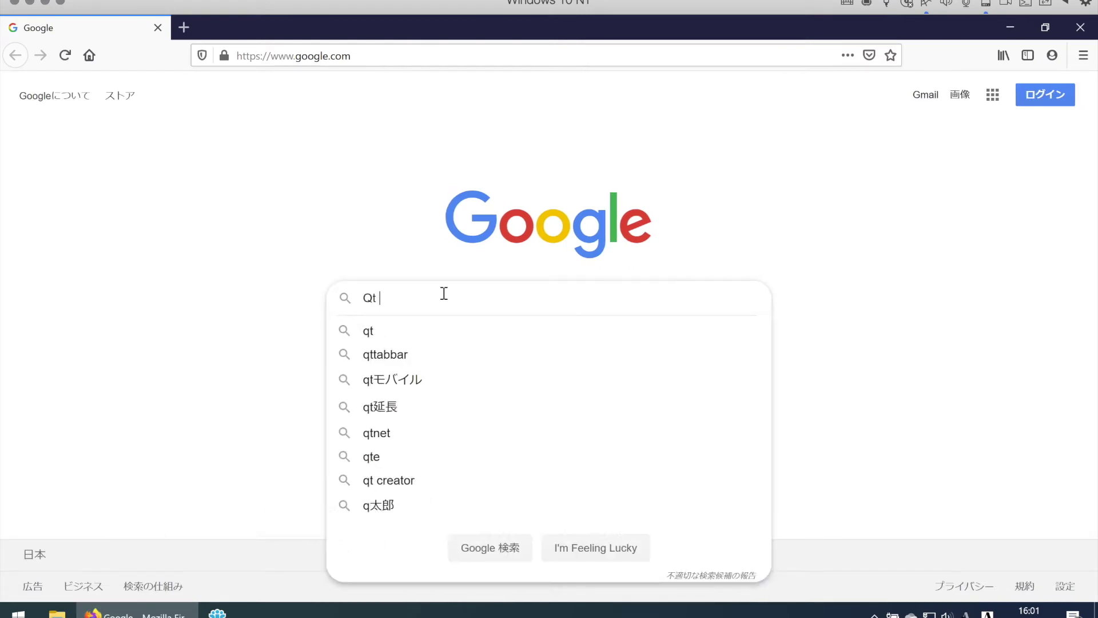
pyautogui.write('download')
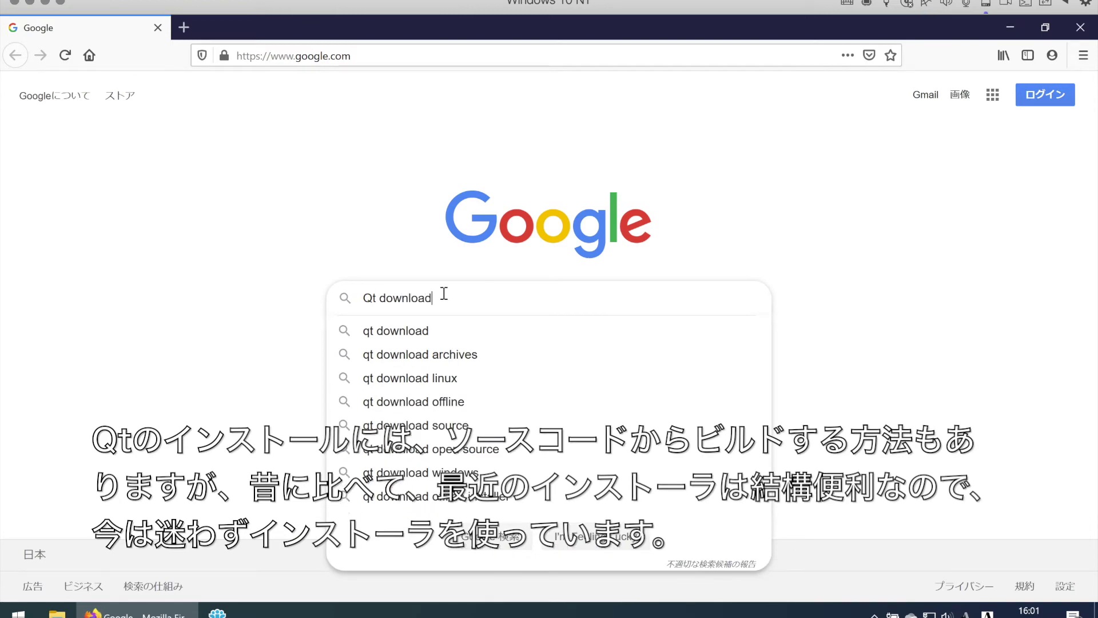
pyautogui.press('Return')
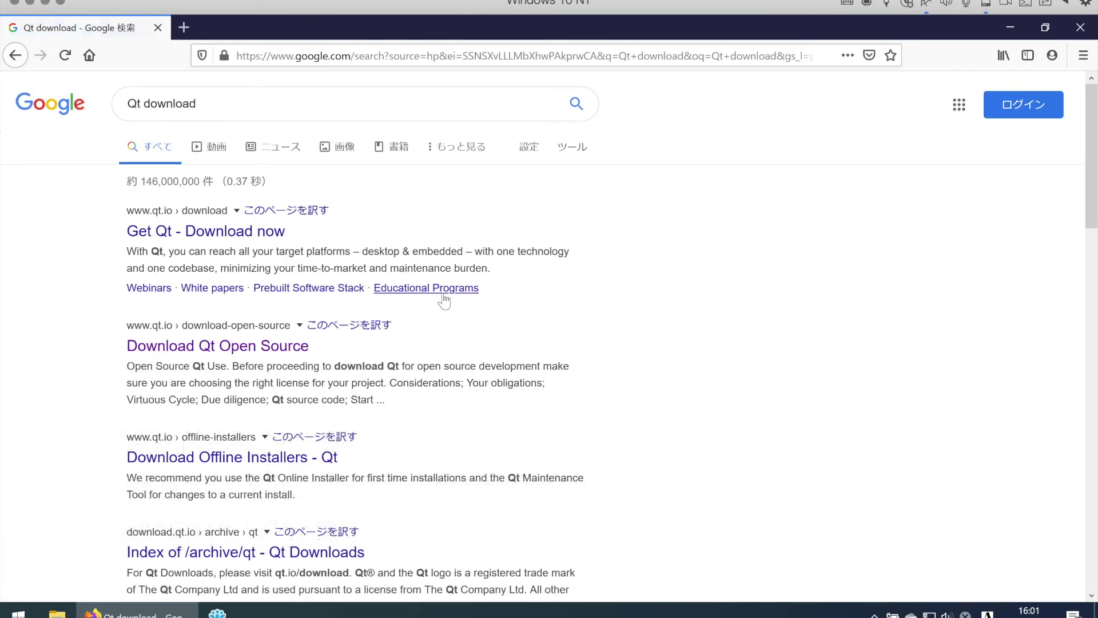
pyautogui.click(223, 351)
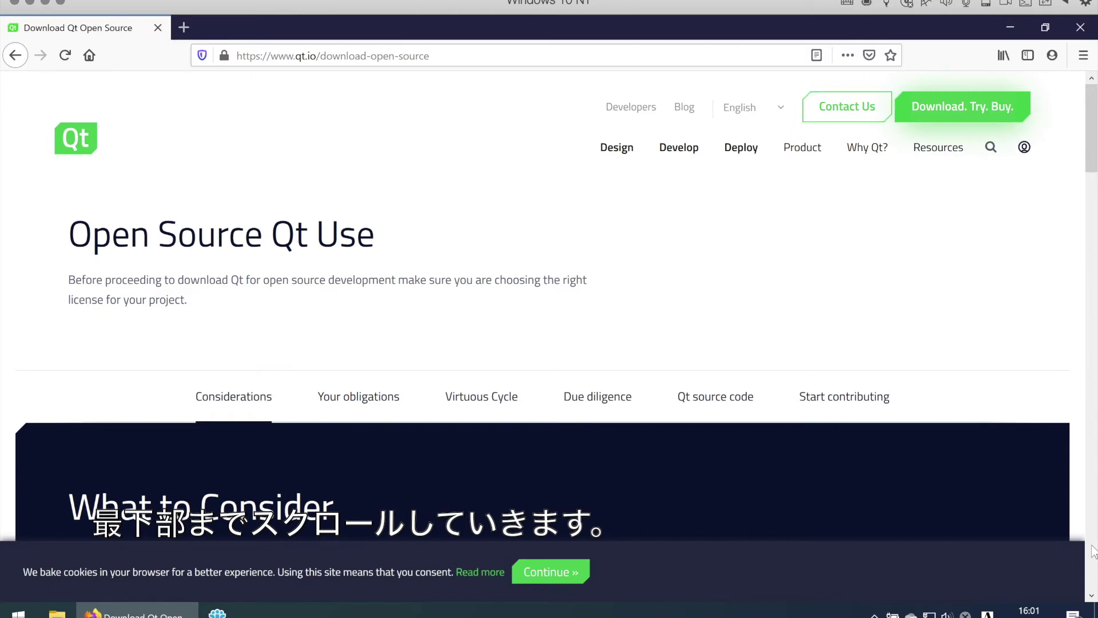
# Follow the Download the Qt Online Installer link at the end of the Open Source Qt Use page.
pyautogui.scroll(-20, 1094, 552)
pyautogui.scroll(-8, 1093, 551)
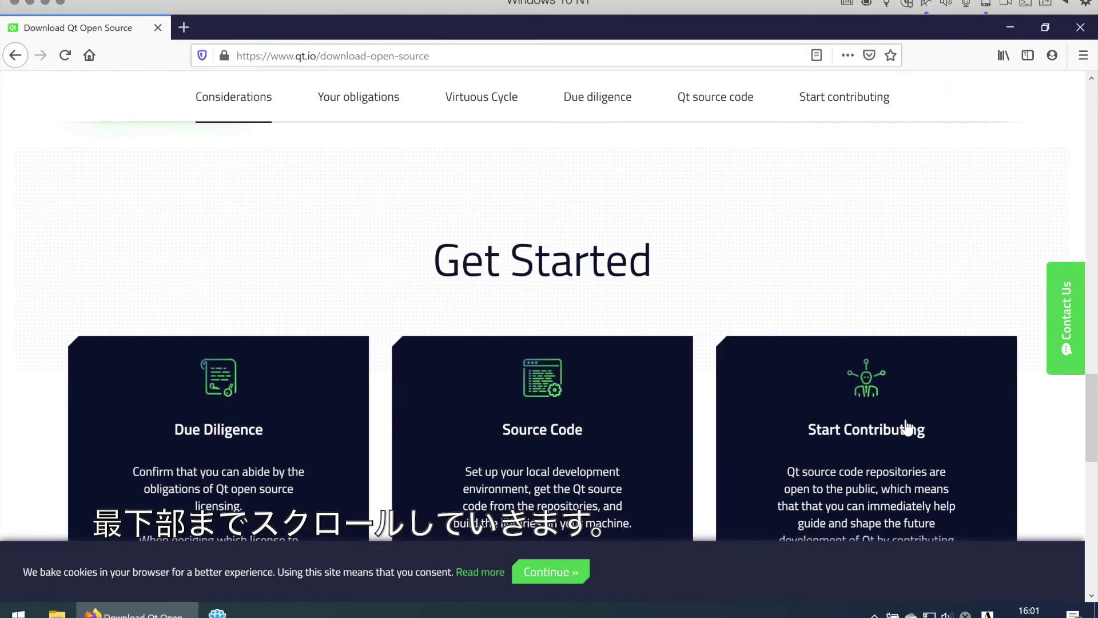
pyautogui.scroll(-12, 907, 426)
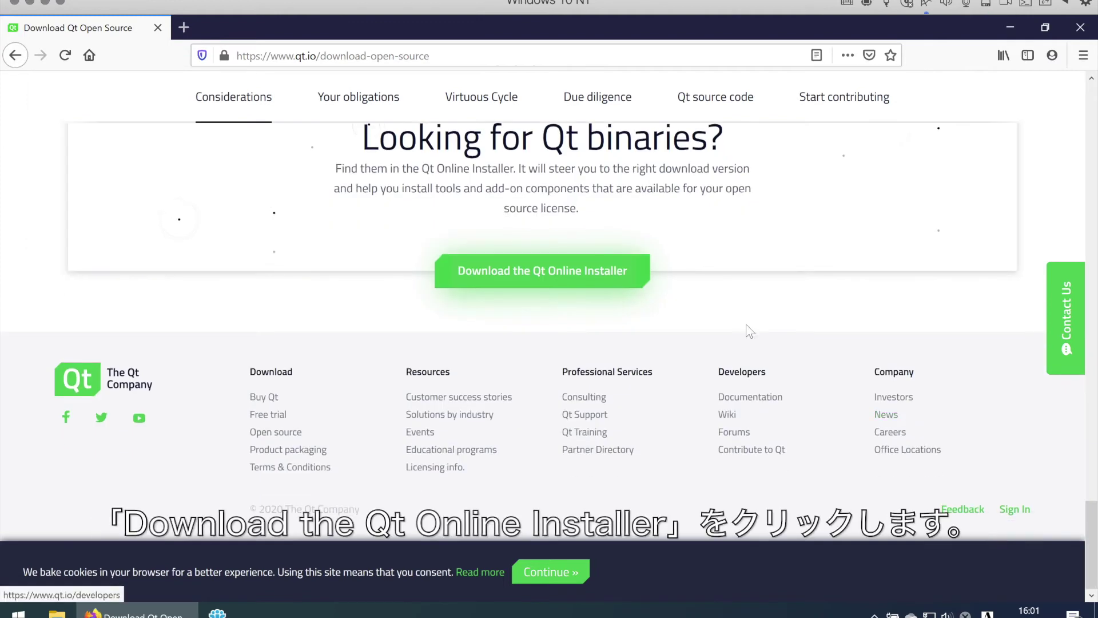
pyautogui.click(544, 281)
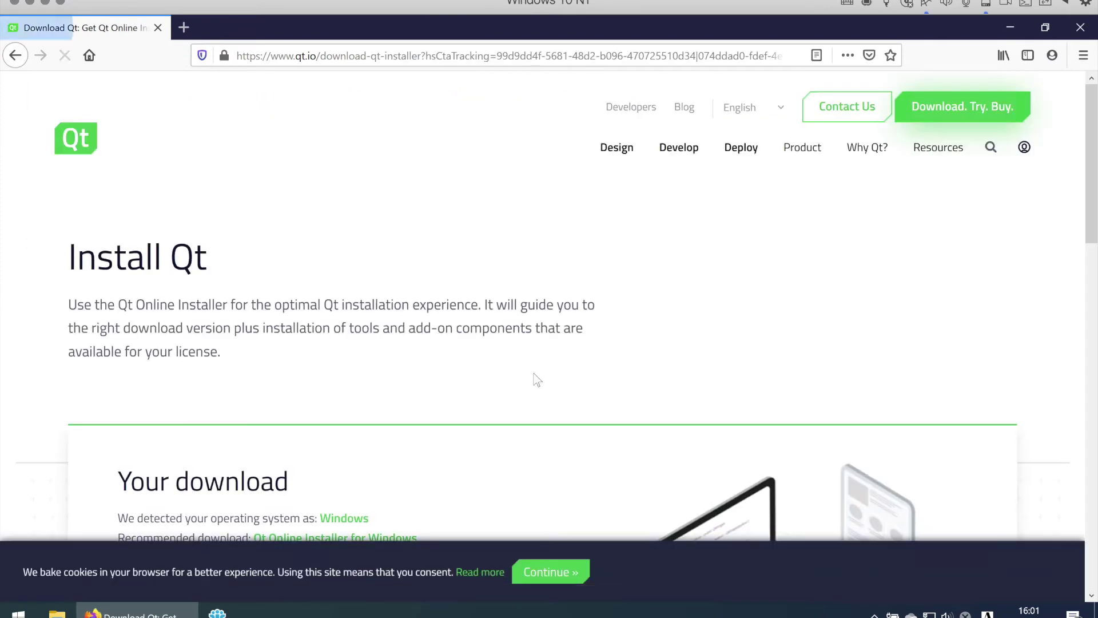
# Download the recommended Qt Online Installer for Windows and save qt-unified-windows-x86-3.2.1-2-online.exe.
pyautogui.scroll(-10, 552, 492)
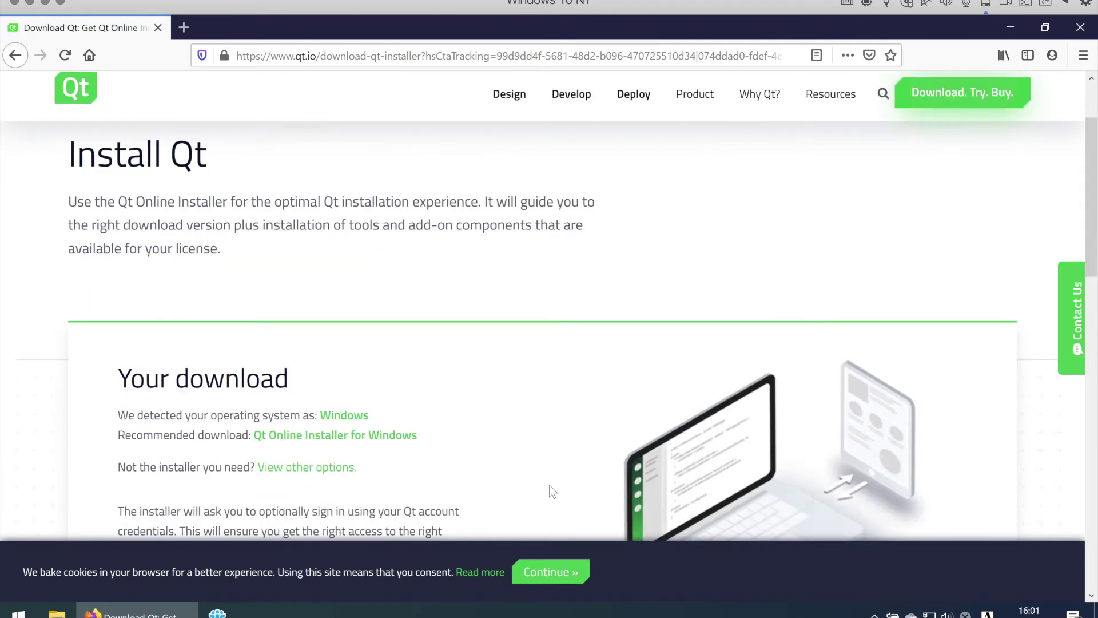
pyautogui.scroll(4, 550, 487)
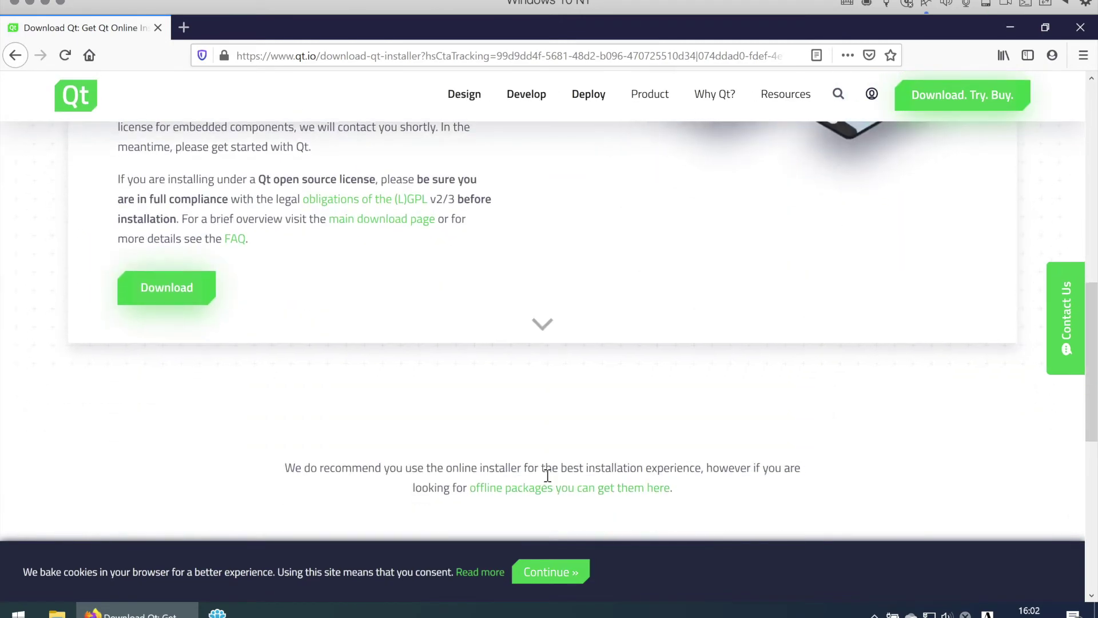
pyautogui.scroll(1, 550, 480)
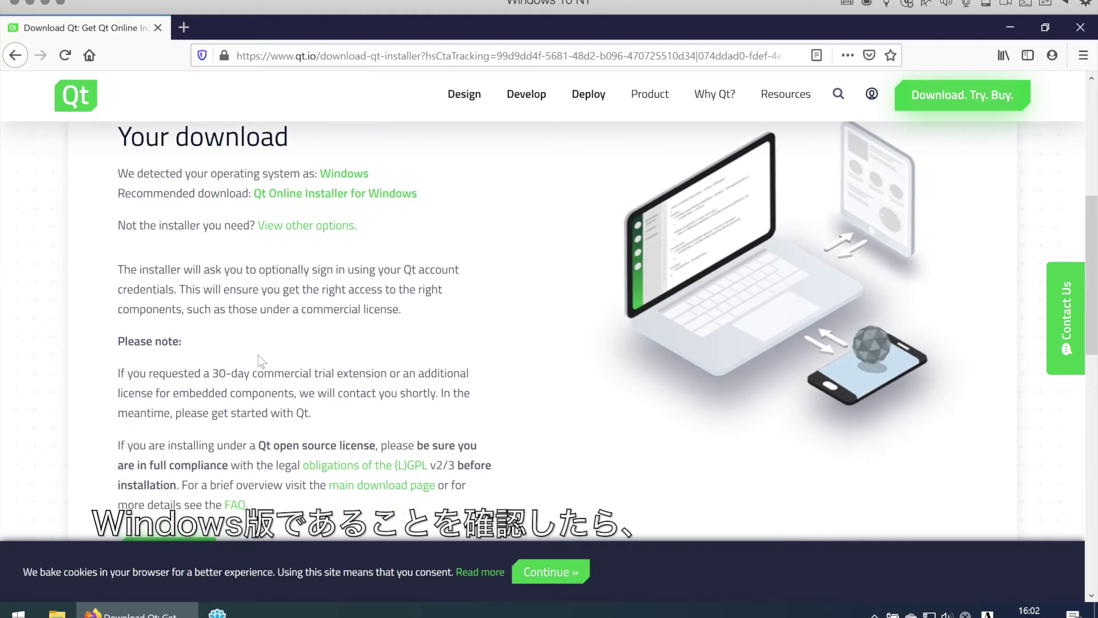
pyautogui.scroll(-3, 260, 360)
pyautogui.click(176, 391)
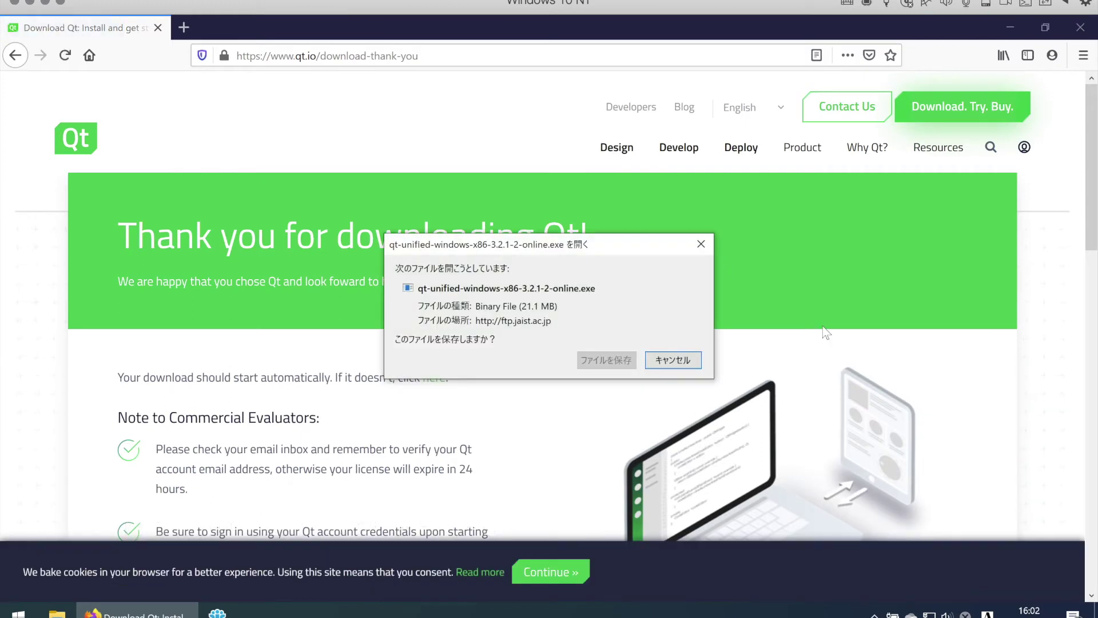
pyautogui.click(610, 365)
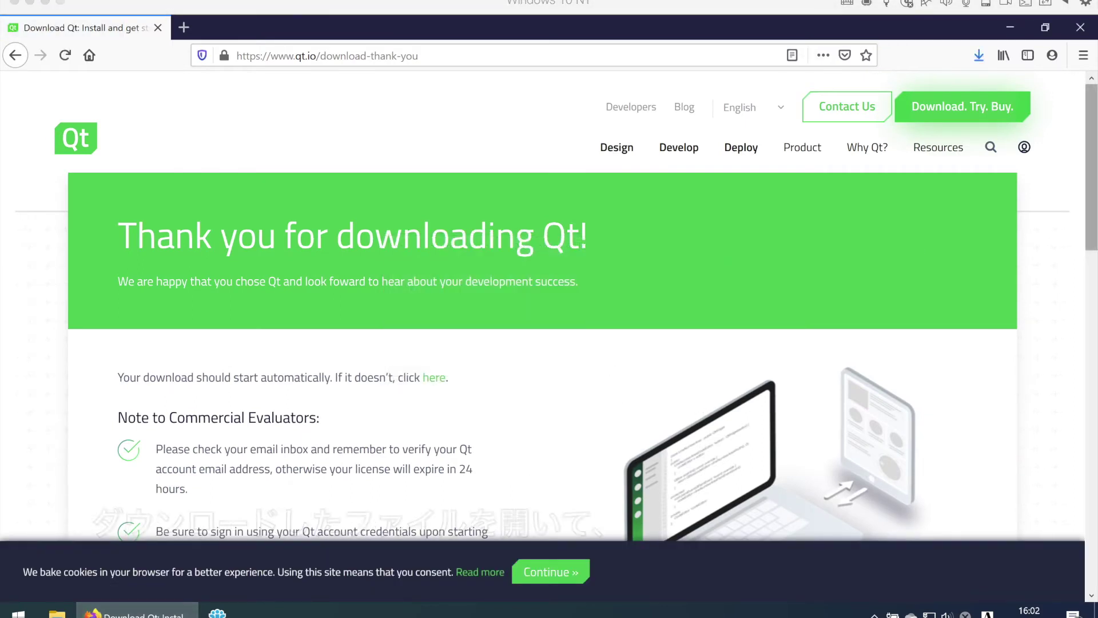
# Run the downloaded qt-unified-windows-x86-3.2.1-2-online.exe and continue past the installer's welcome page.
pyautogui.click(978, 60)
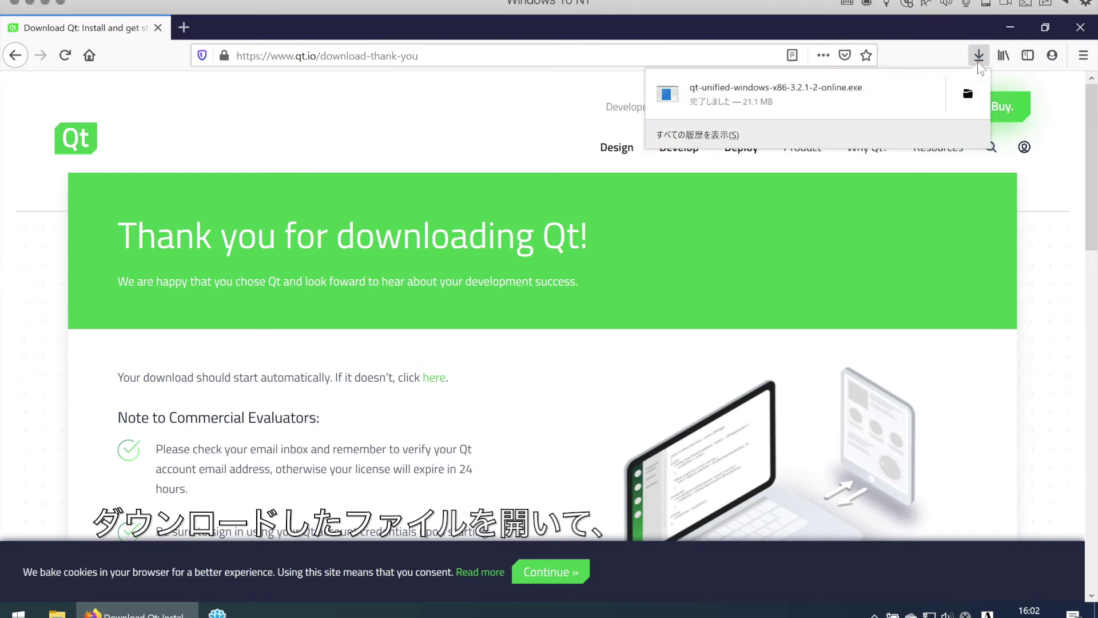
pyautogui.click(736, 105)
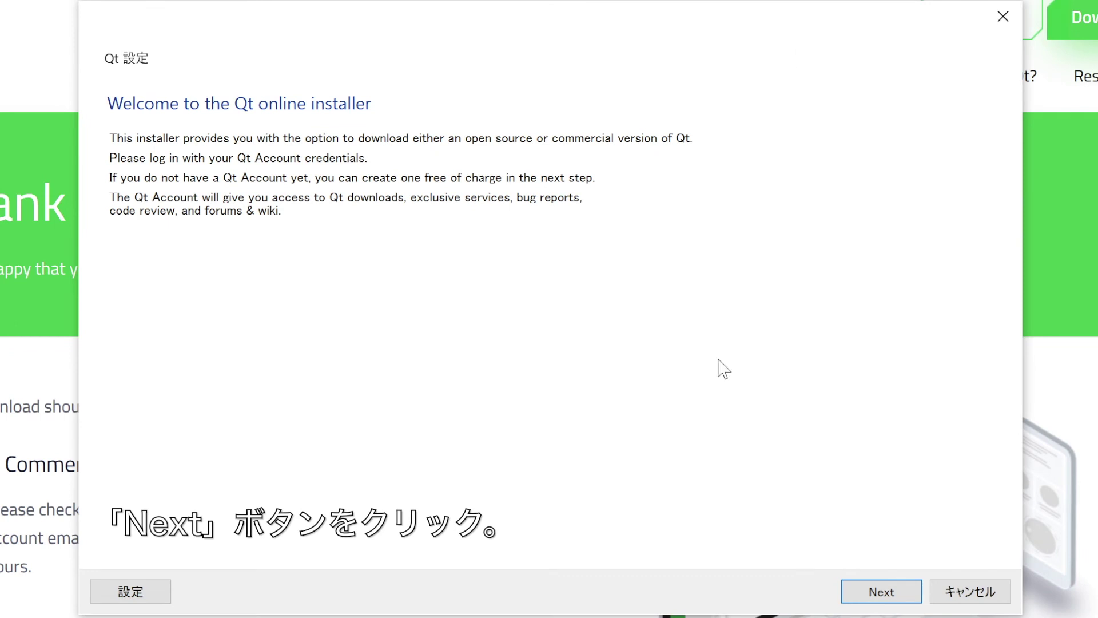
pyautogui.click(851, 585)
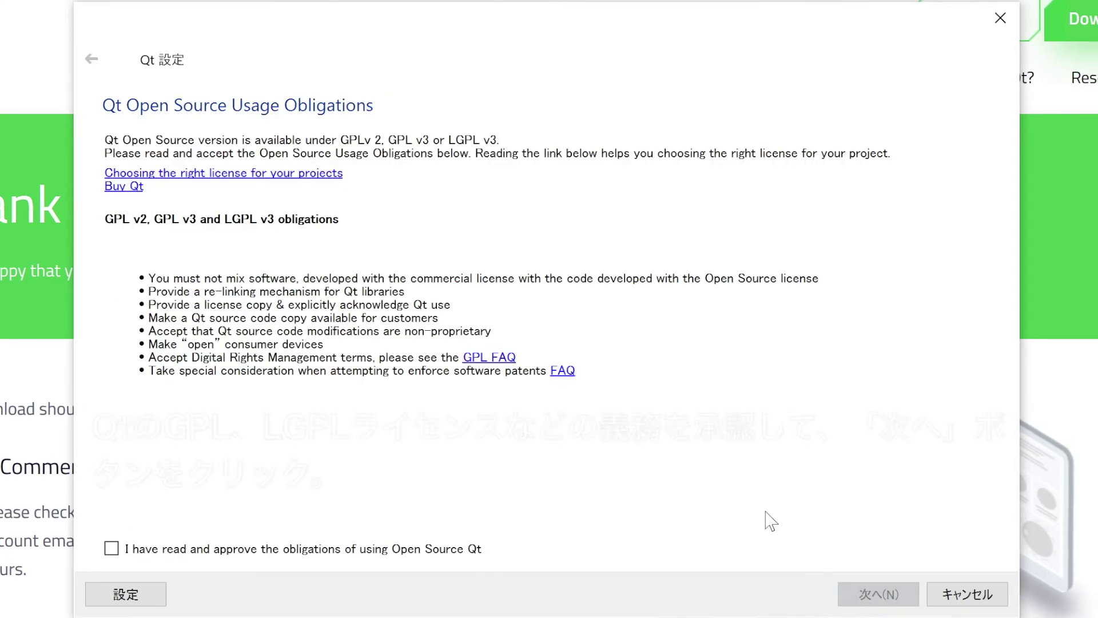
# Approve the obligations of using Open Source Qt and continue past the open source setup welcome page.
pyautogui.click(106, 551)
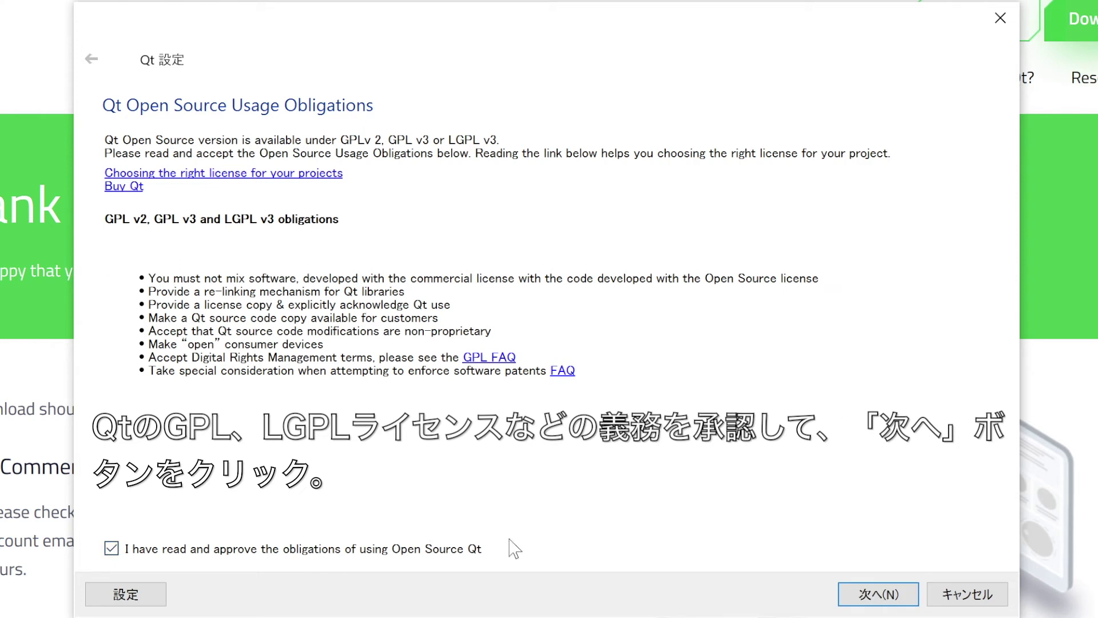
pyautogui.click(884, 599)
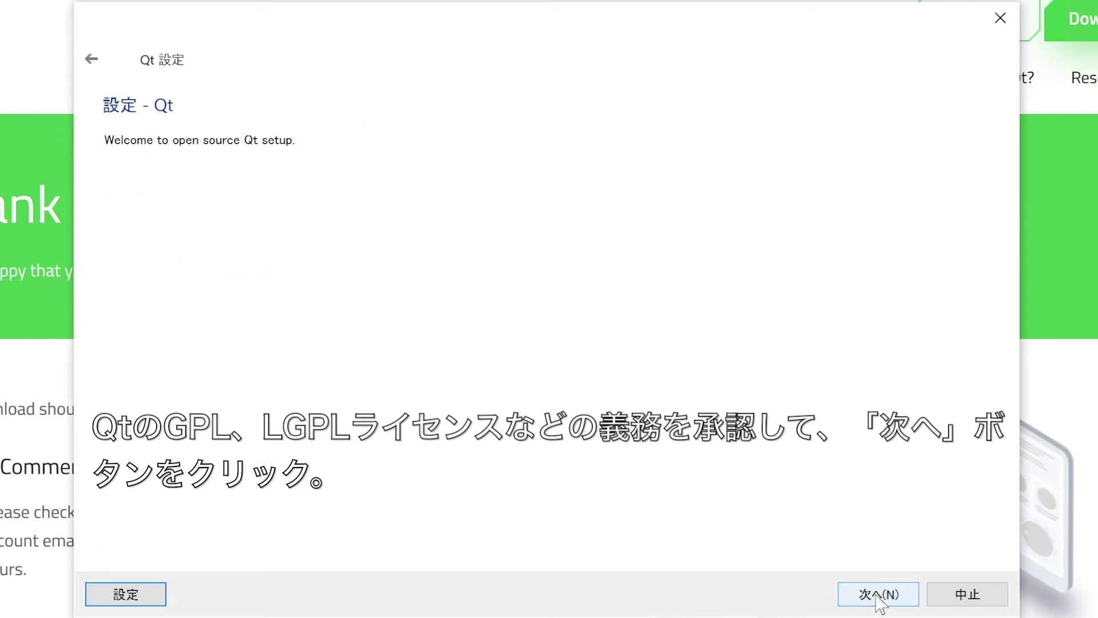
pyautogui.click(876, 595)
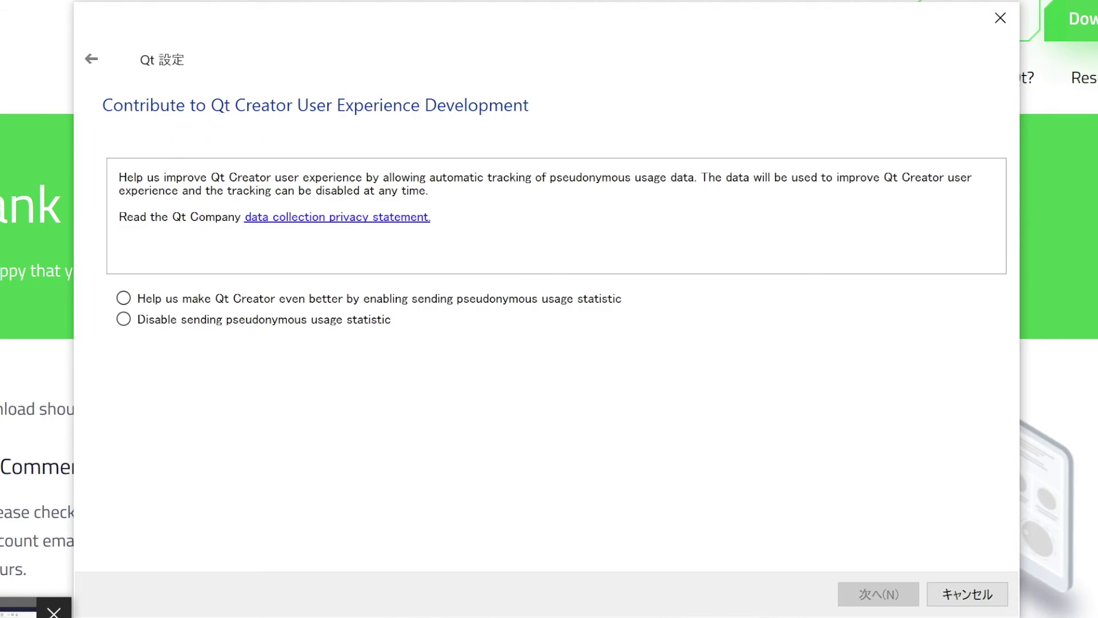
# Disable sending pseudonymous usage statistics and accept C:\Qt as the installation folder with common file types associated.
pyautogui.click(124, 319)
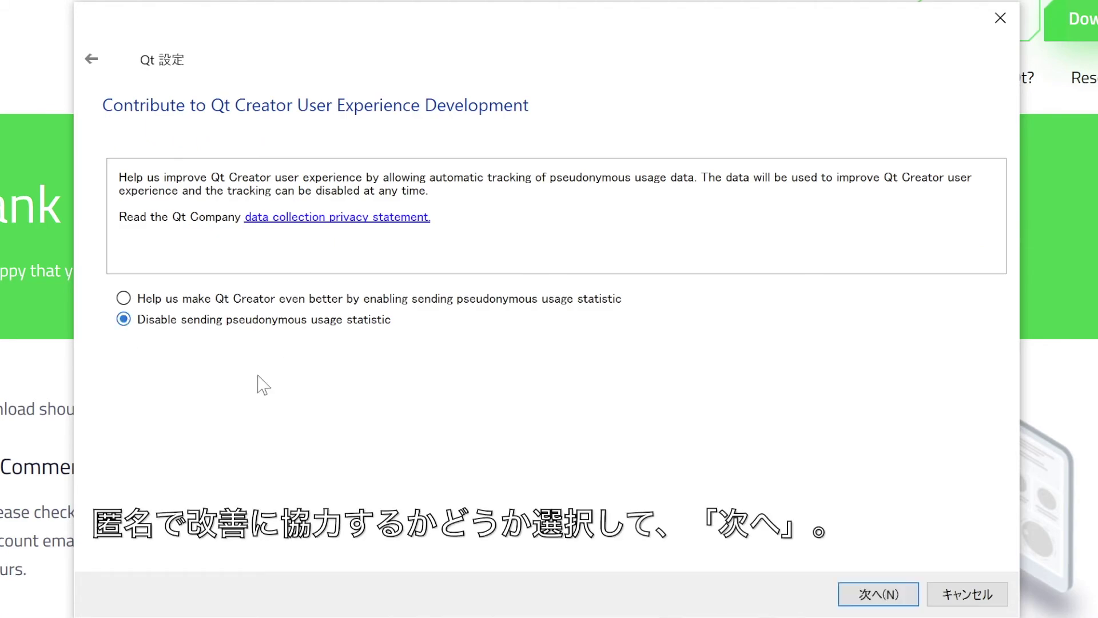
pyautogui.click(876, 601)
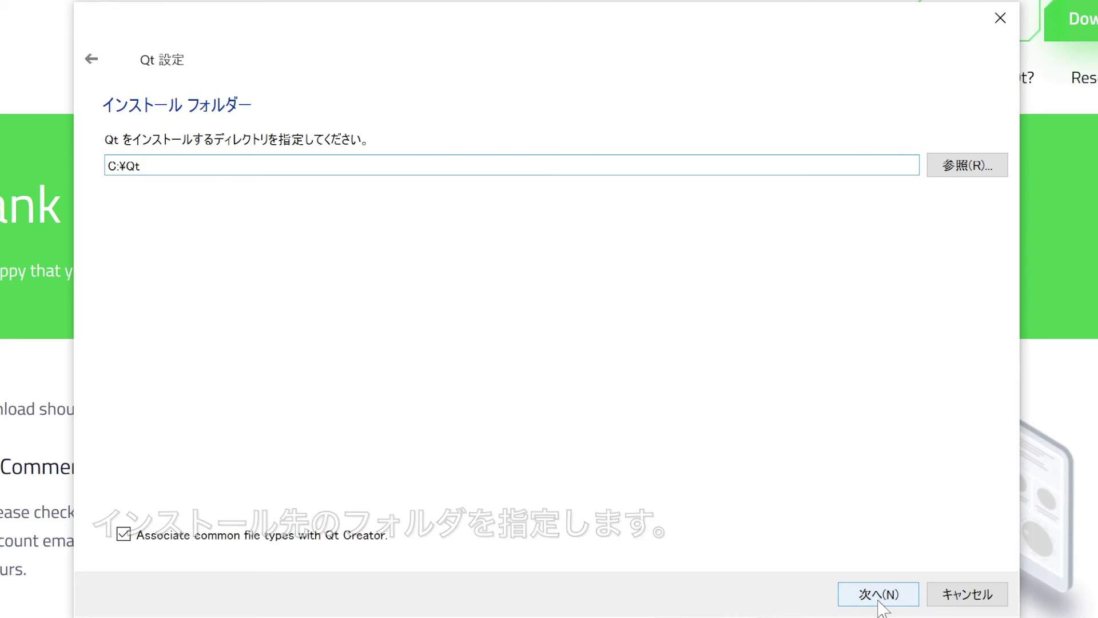
pyautogui.click(878, 600)
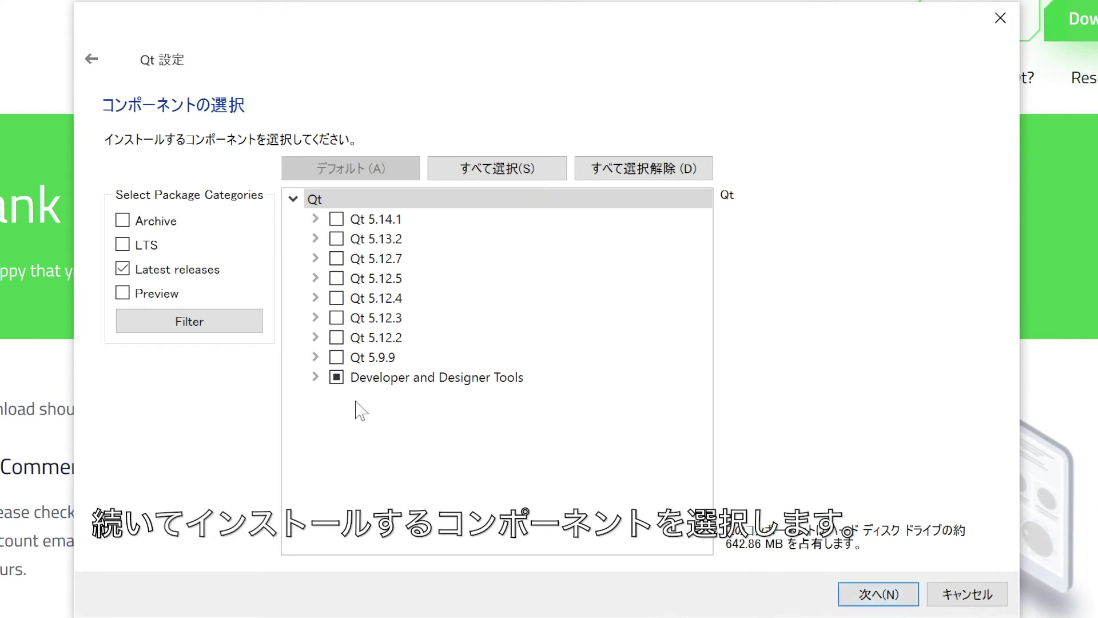
# Add the LTS category to the package filter, apply it, and expand Developer and Designer Tools in the component tree.
pyautogui.click(316, 378)
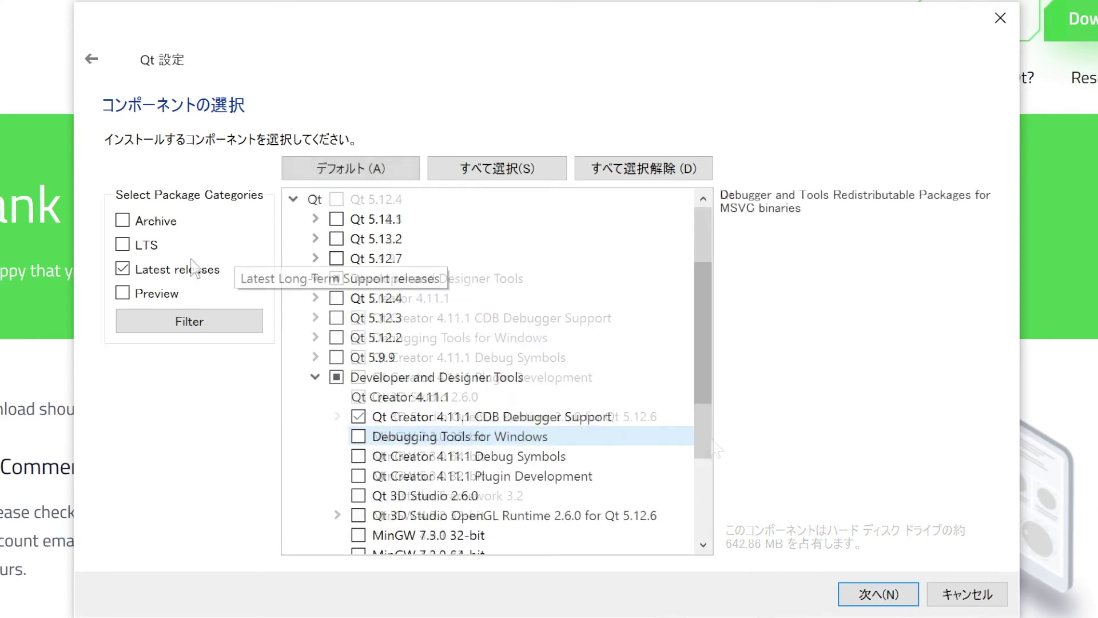
pyautogui.click(149, 247)
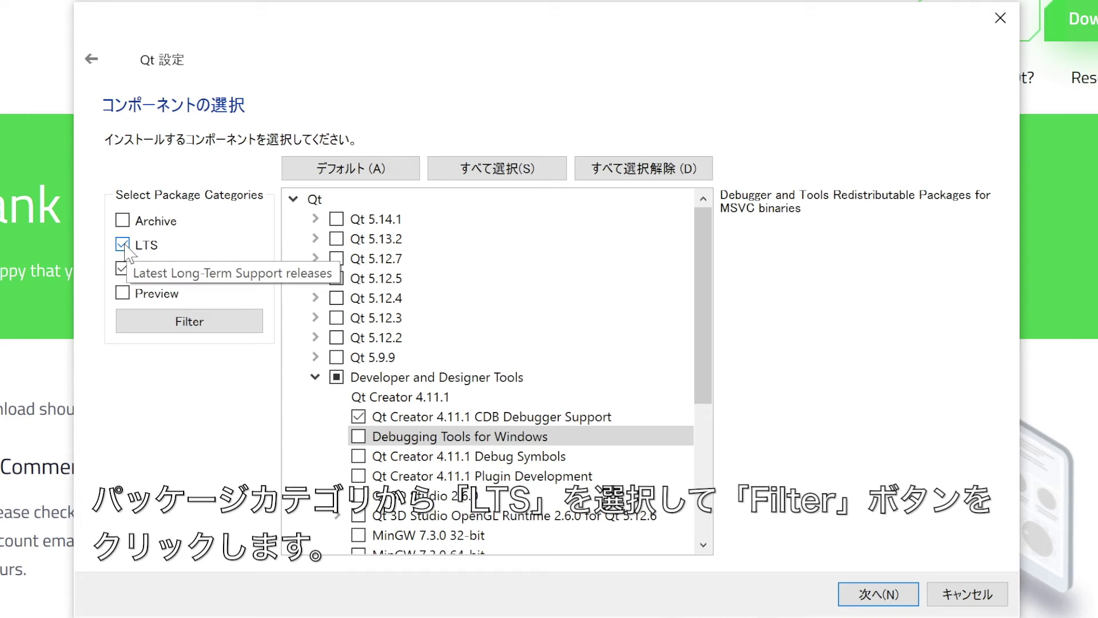
pyautogui.click(136, 316)
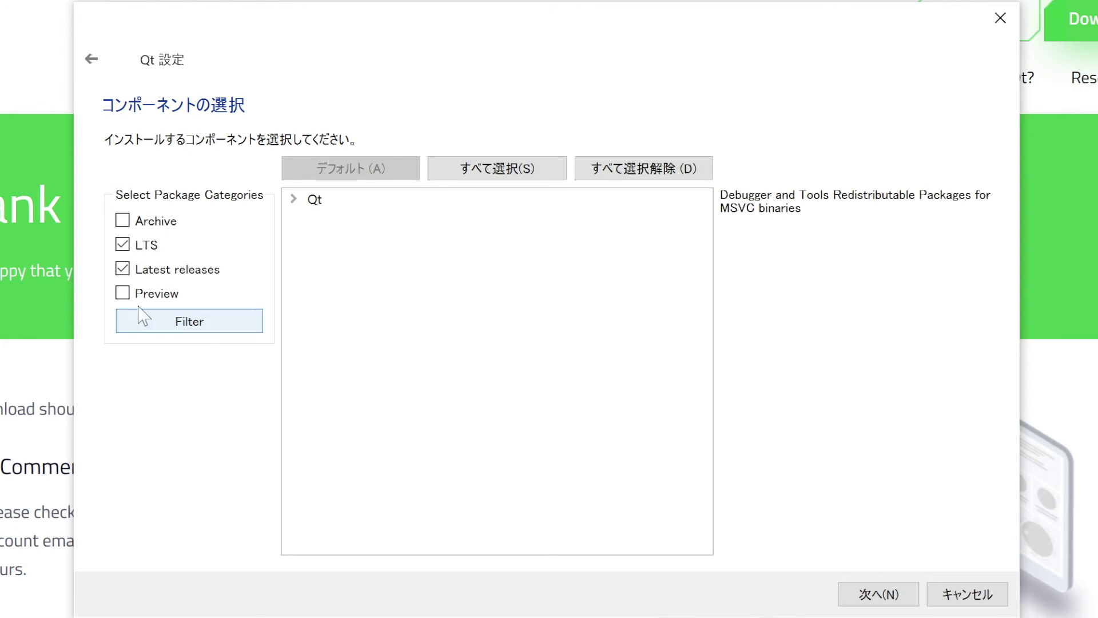
pyautogui.click(294, 200)
pyautogui.click(315, 376)
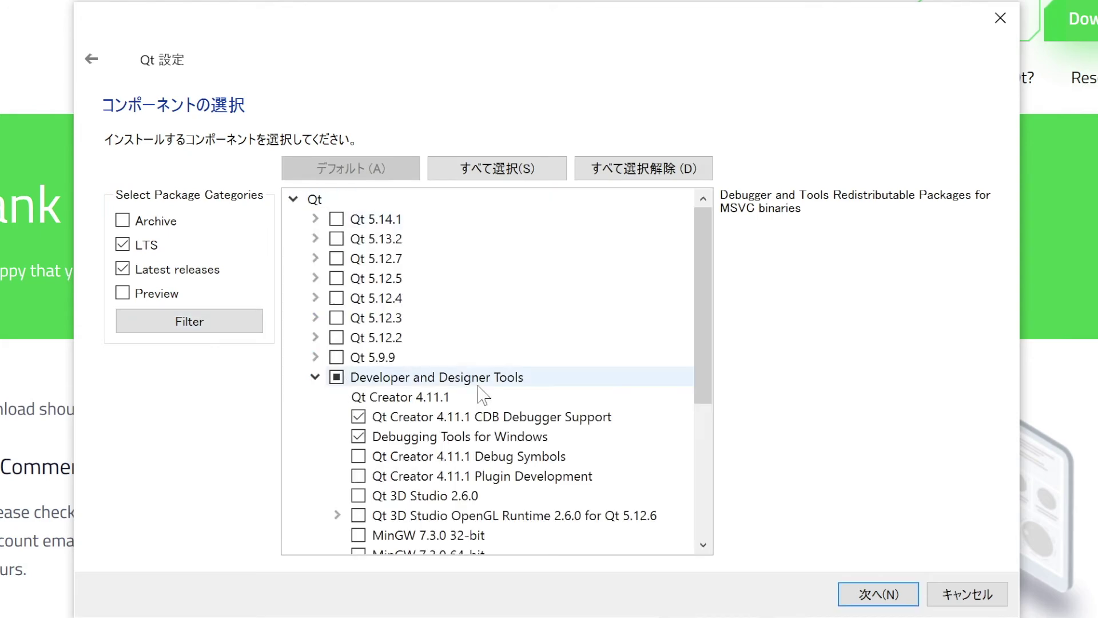
# Exclude Debugging Tools for Windows from the Developer and Designer Tools components.
pyautogui.scroll(-4, 550, 394)
pyautogui.scroll(3, 551, 393)
pyautogui.scroll(1, 551, 394)
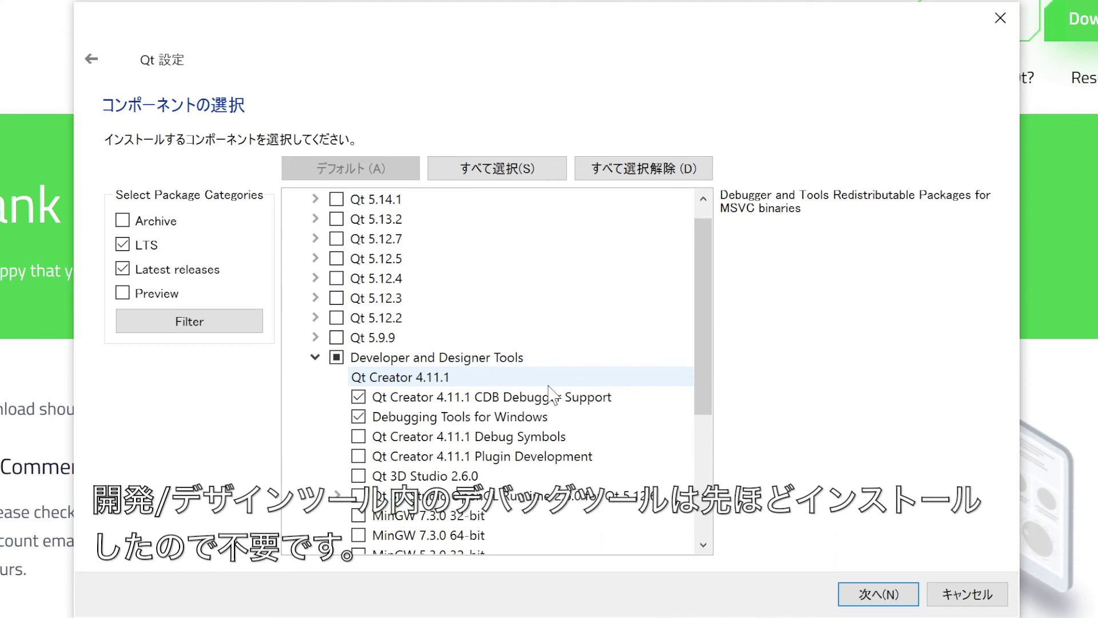
pyautogui.scroll(-1, 543, 392)
pyautogui.click(358, 338)
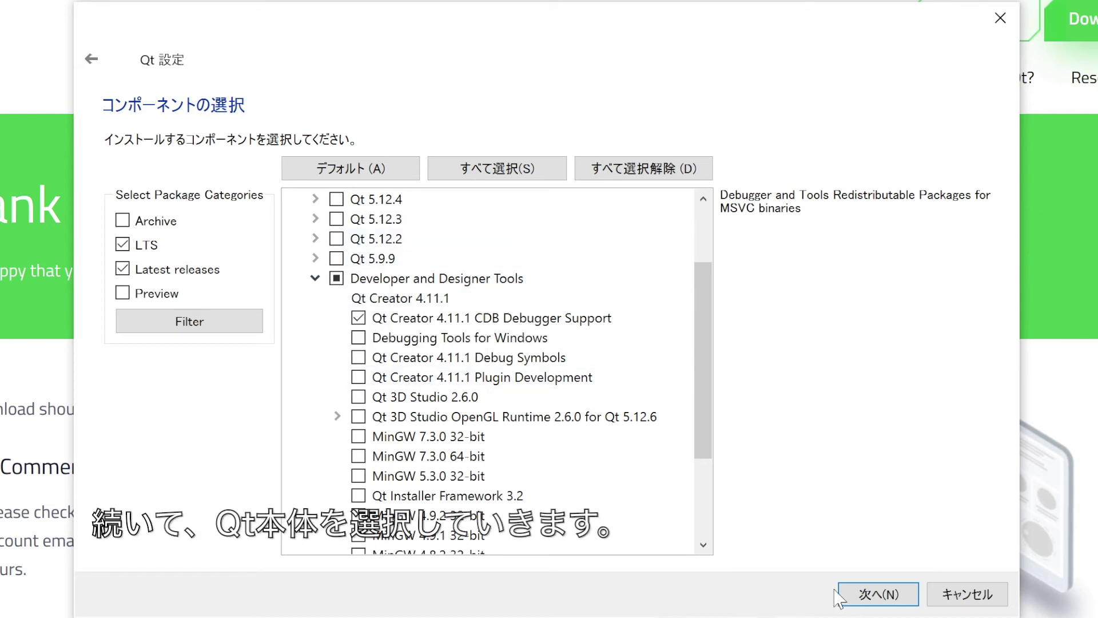
# Select the MSVC 2015 32-bit and MSVC 2015 64-bit components under Qt 5.9.9 and continue past component selection.
pyautogui.scroll(2, 377, 366)
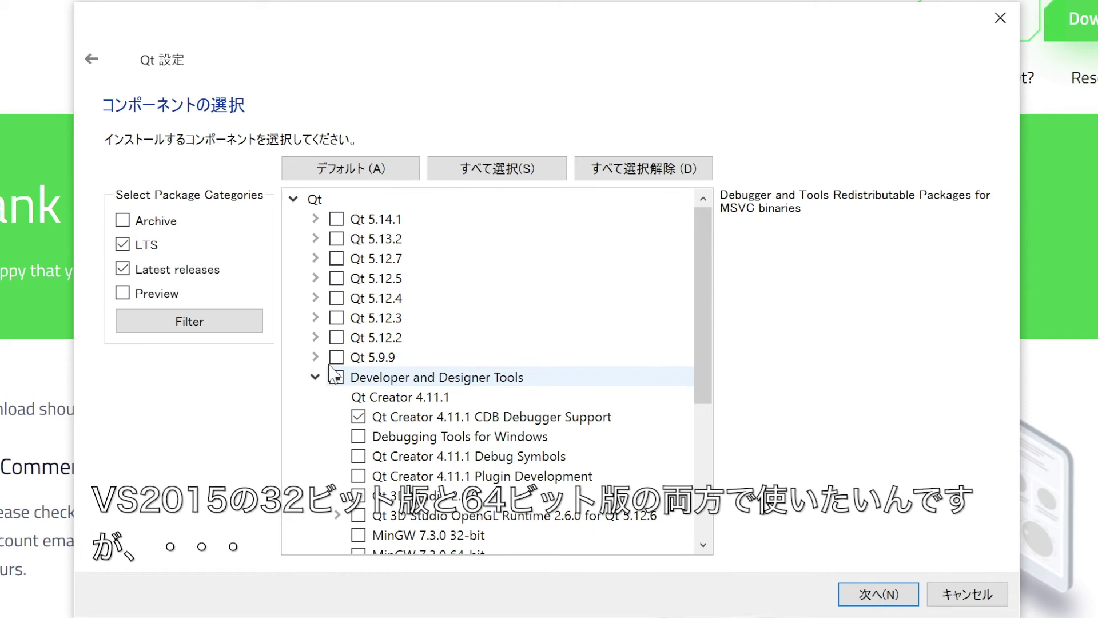
pyautogui.click(315, 357)
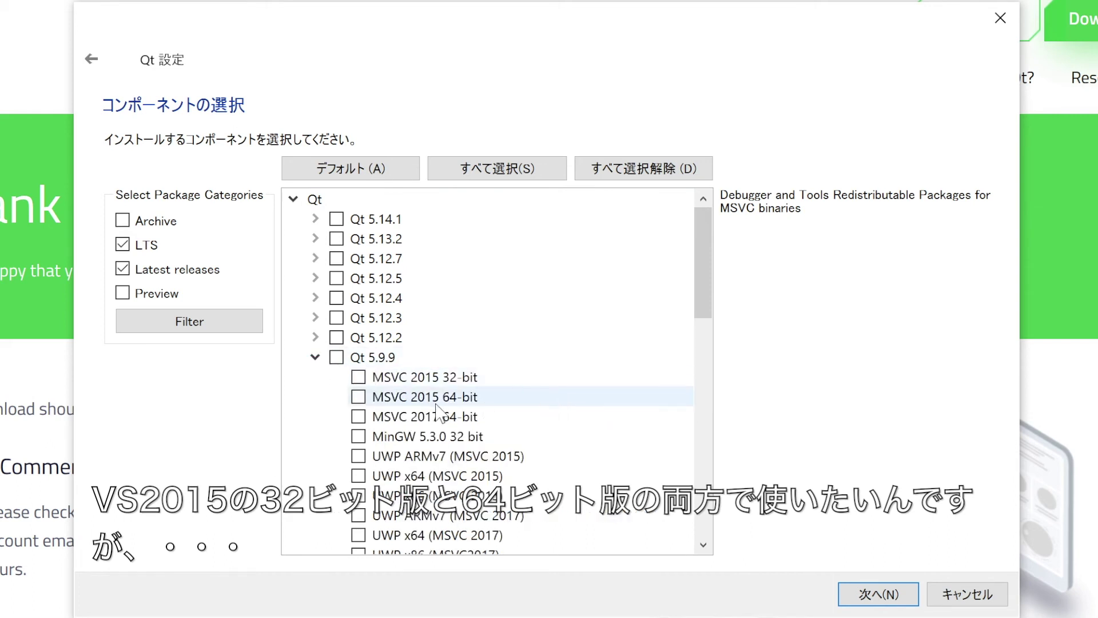
pyautogui.click(358, 396)
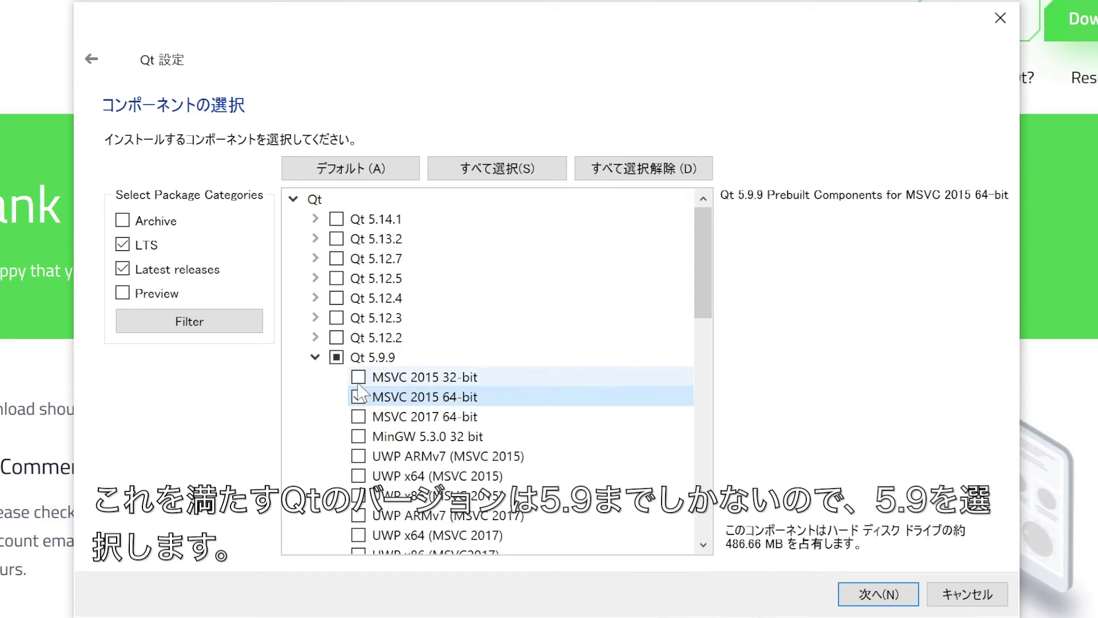
pyautogui.click(359, 379)
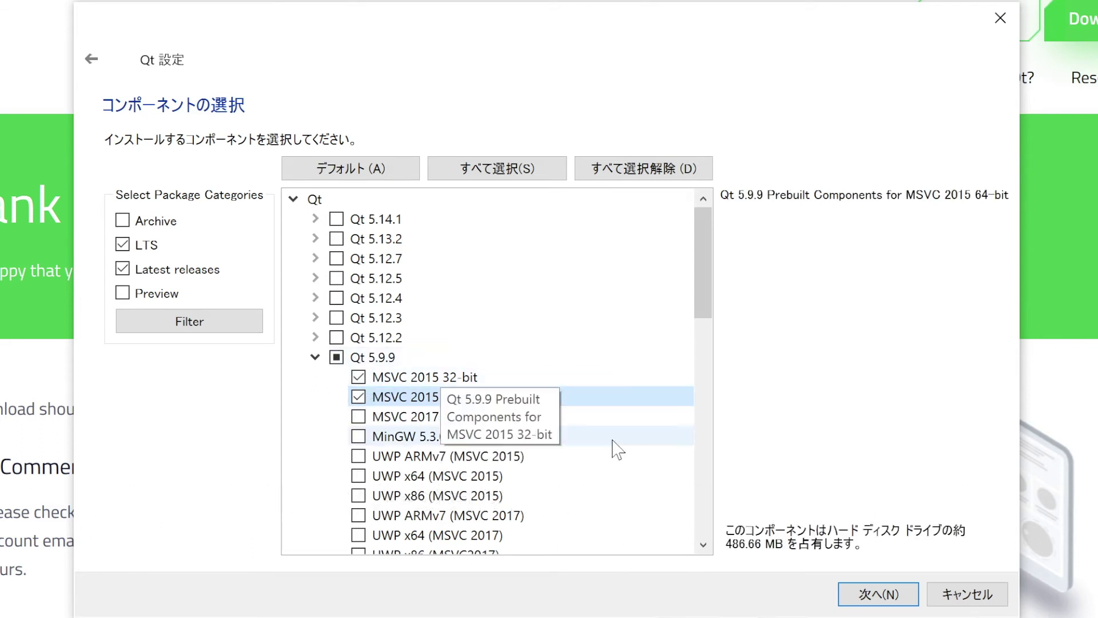
pyautogui.click(857, 595)
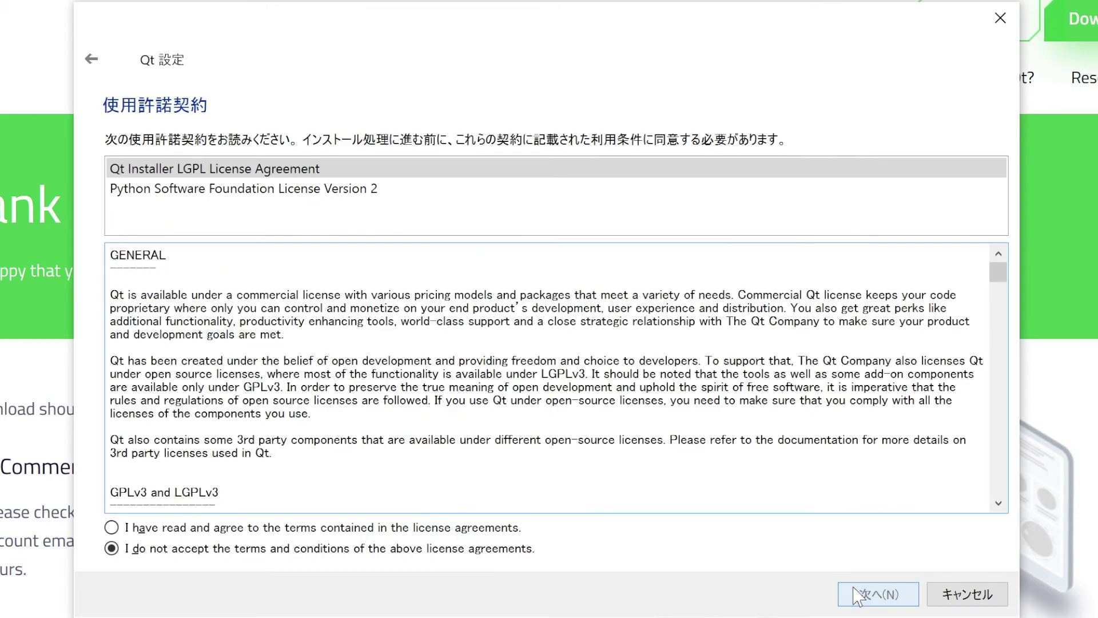
# Agree to the license terms, including the Python Software Foundation license, and accept Qt as the Start menu folder.
pyautogui.click(343, 528)
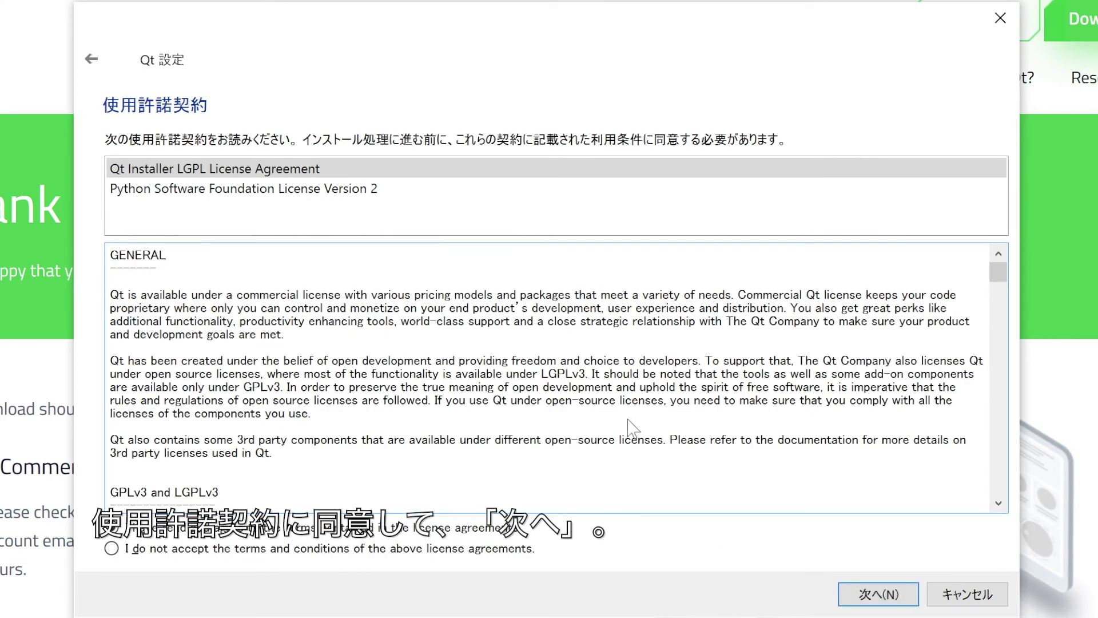
pyautogui.click(301, 193)
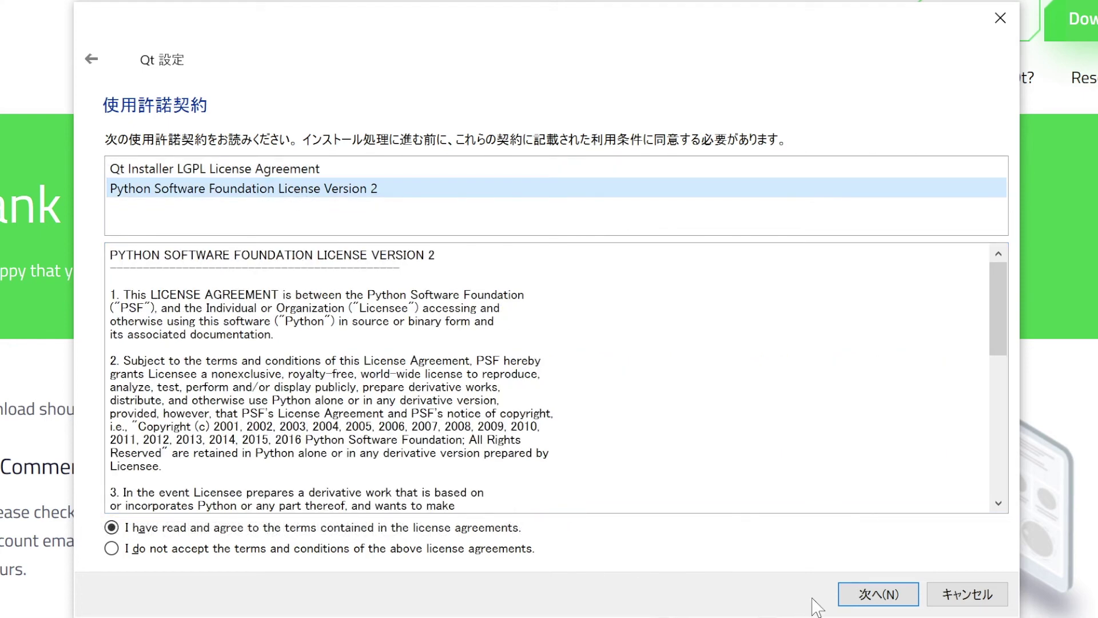
pyautogui.click(845, 596)
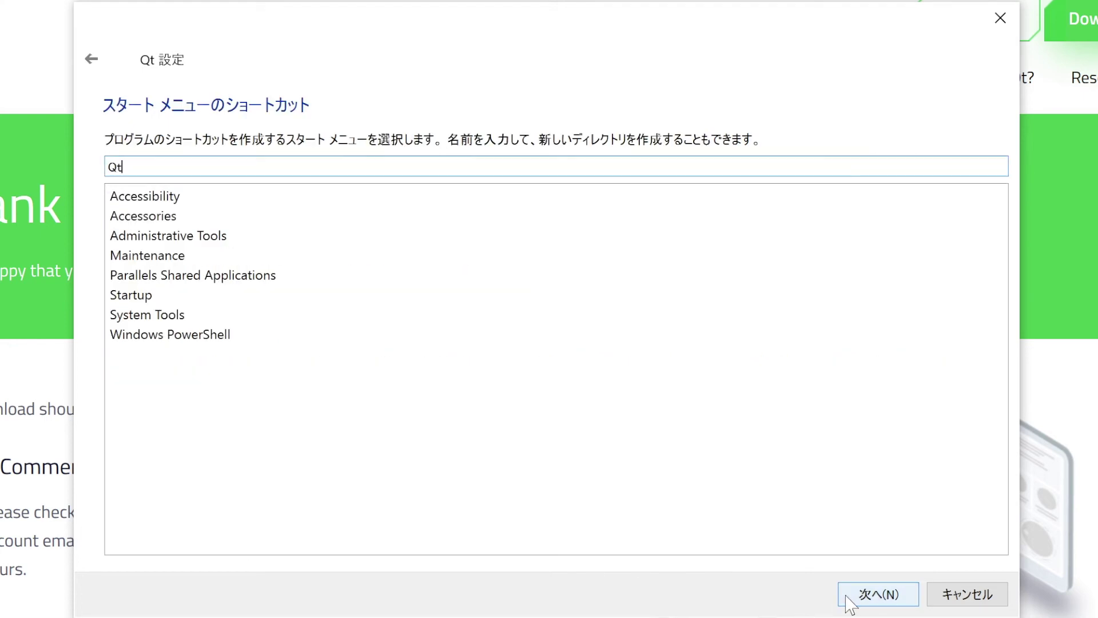
pyautogui.click(846, 596)
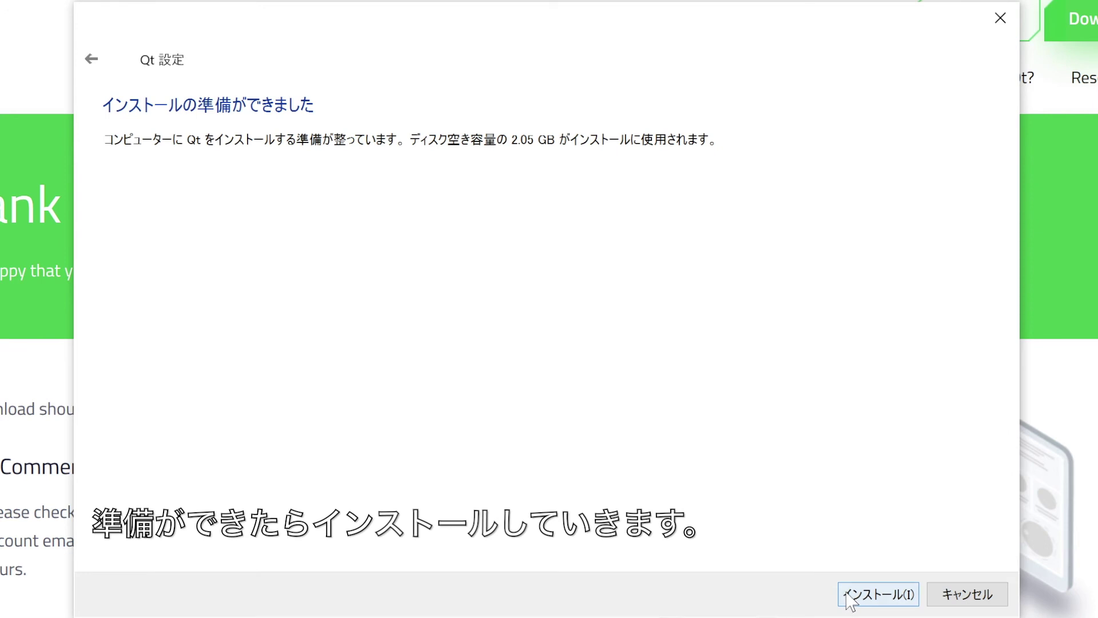
# Install Qt, allowing the installer to change the device, and finish the wizard with Launch Qt Creator enabled.
pyautogui.click(851, 598)
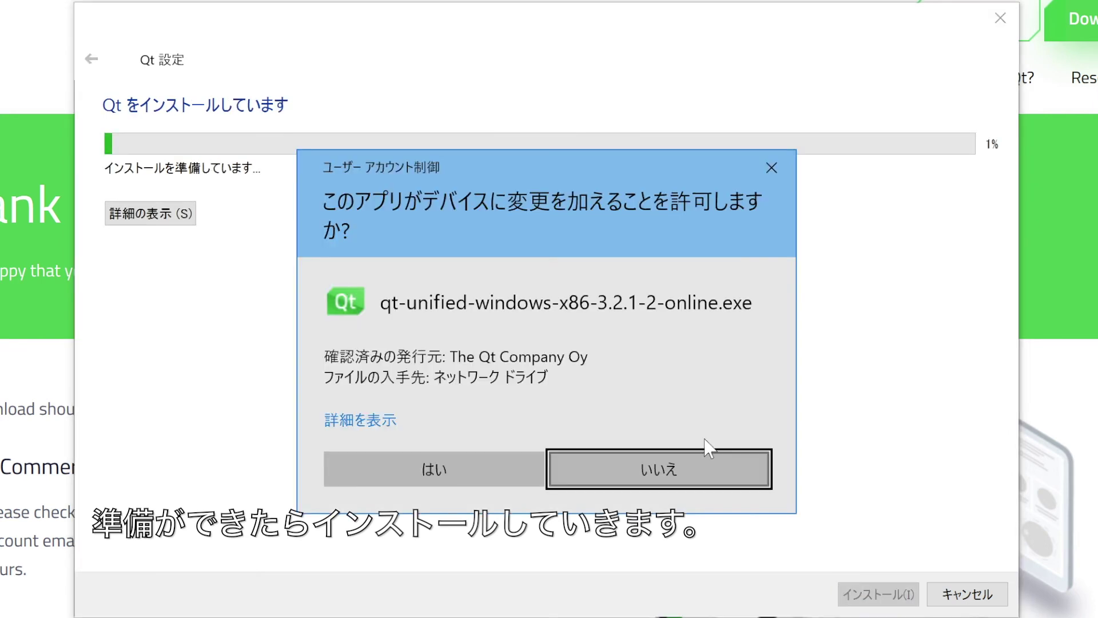
pyautogui.click(465, 471)
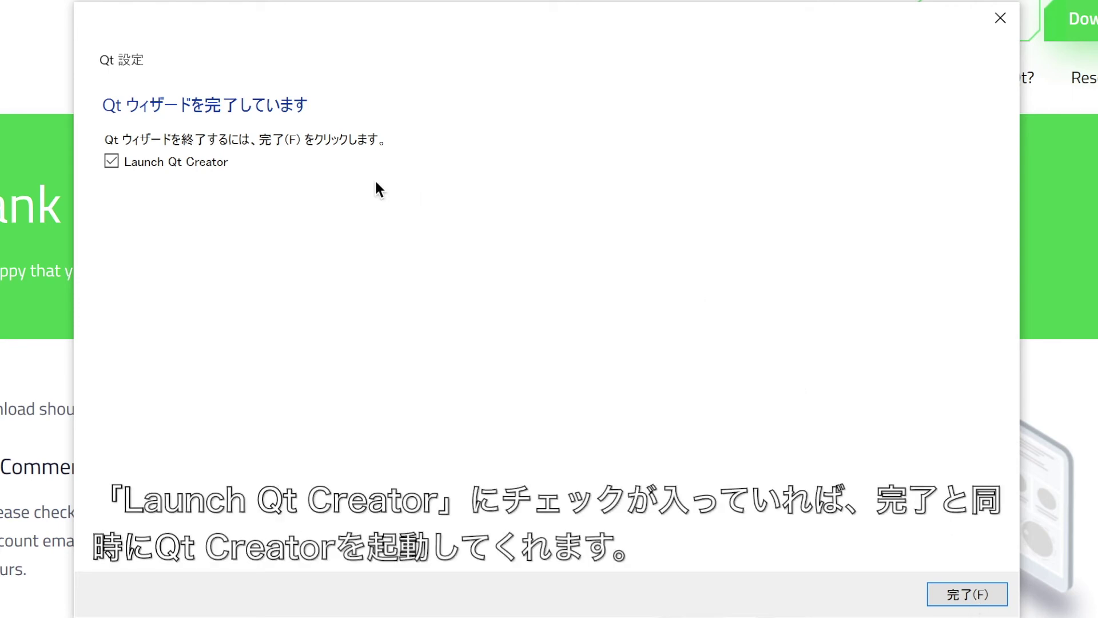
pyautogui.click(941, 598)
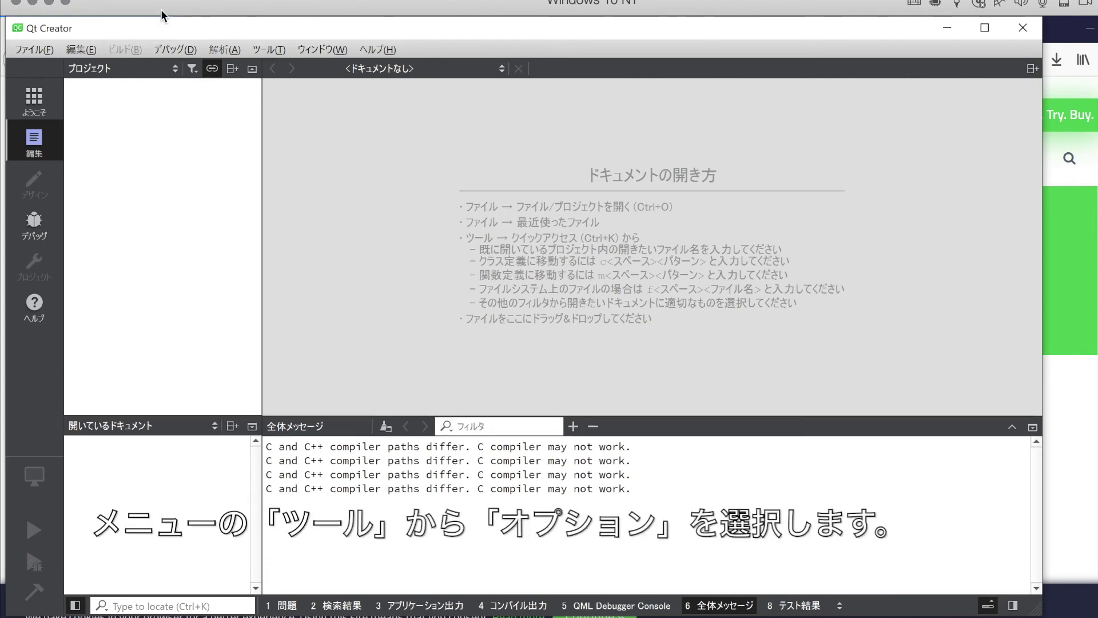
# Check the compiler kits and debuggers in the Qt Creator options, accept the dialog and close Qt Creator.
pyautogui.click(255, 52)
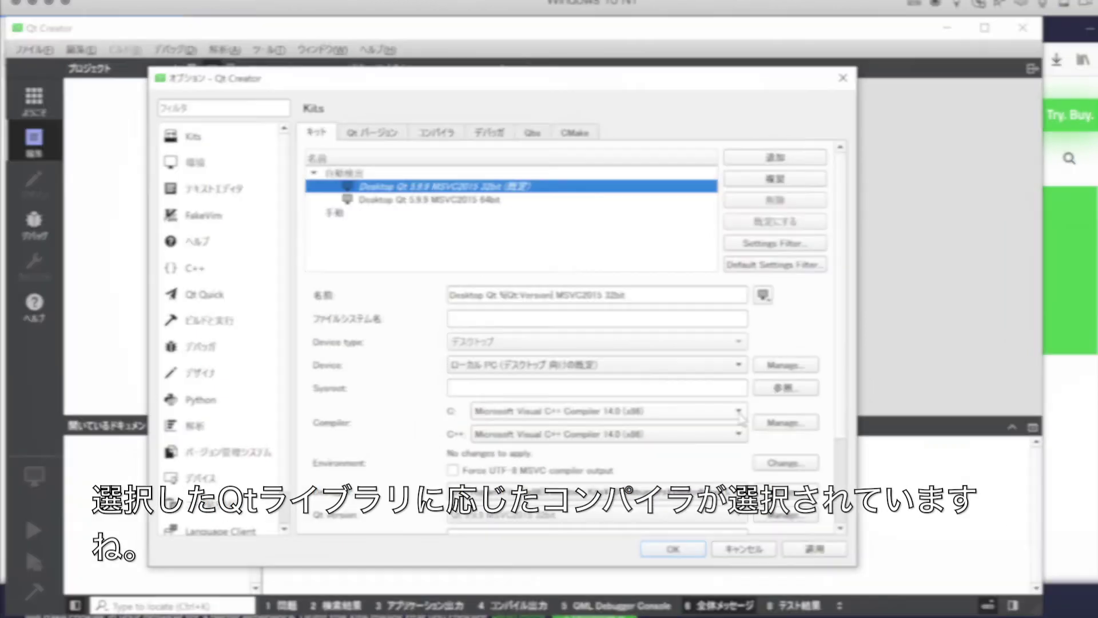
pyautogui.click(499, 133)
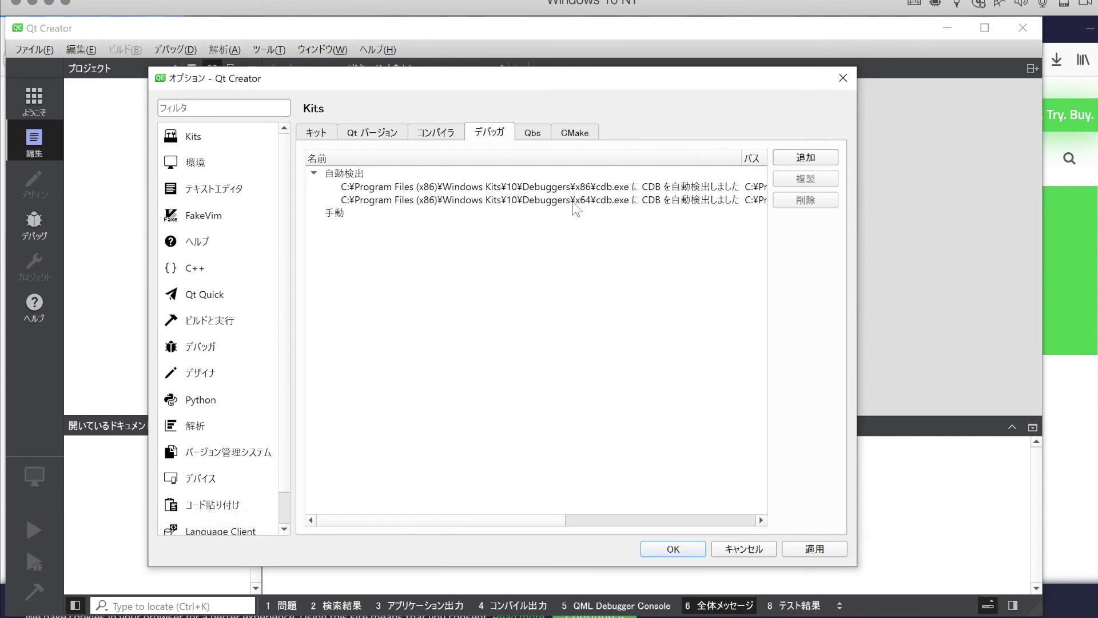
pyautogui.click(652, 550)
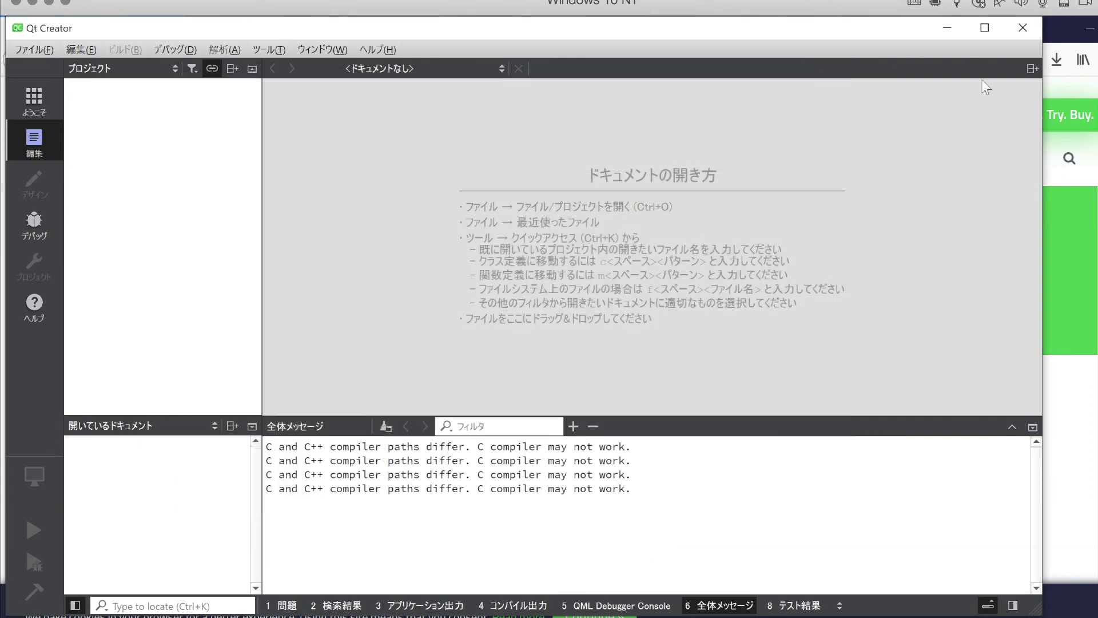
pyautogui.click(1021, 35)
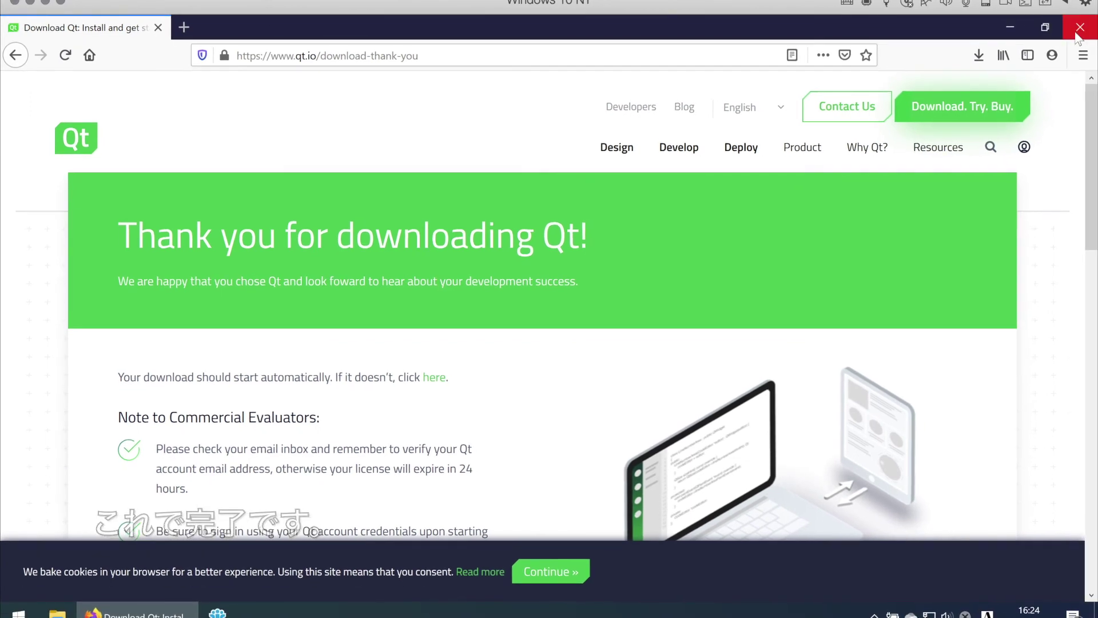